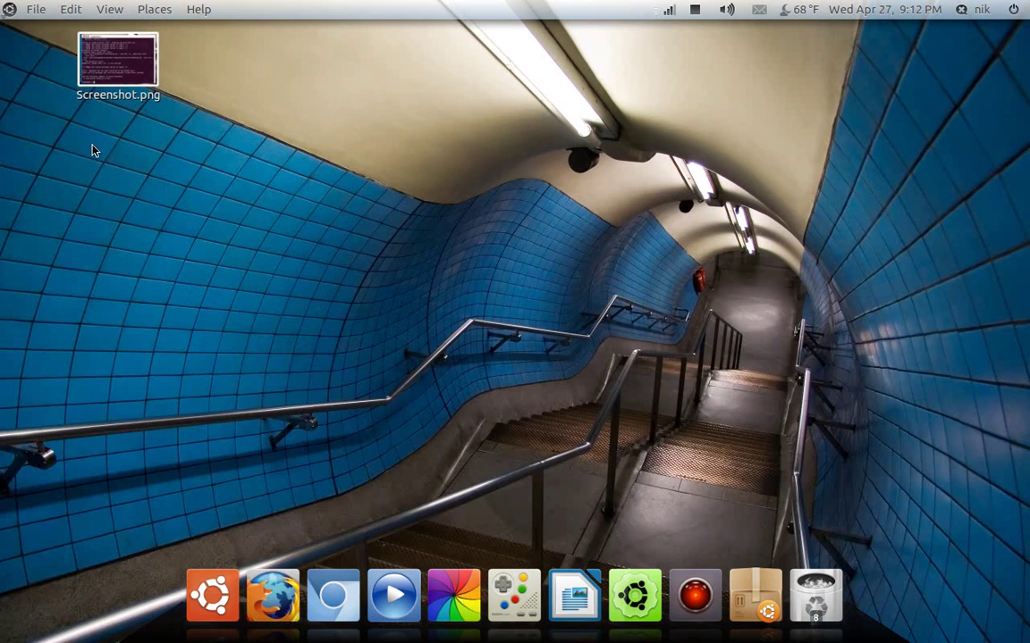
Step: View Screenshot.png to read the saved error message, then close the image viewer
double_click(126, 84)
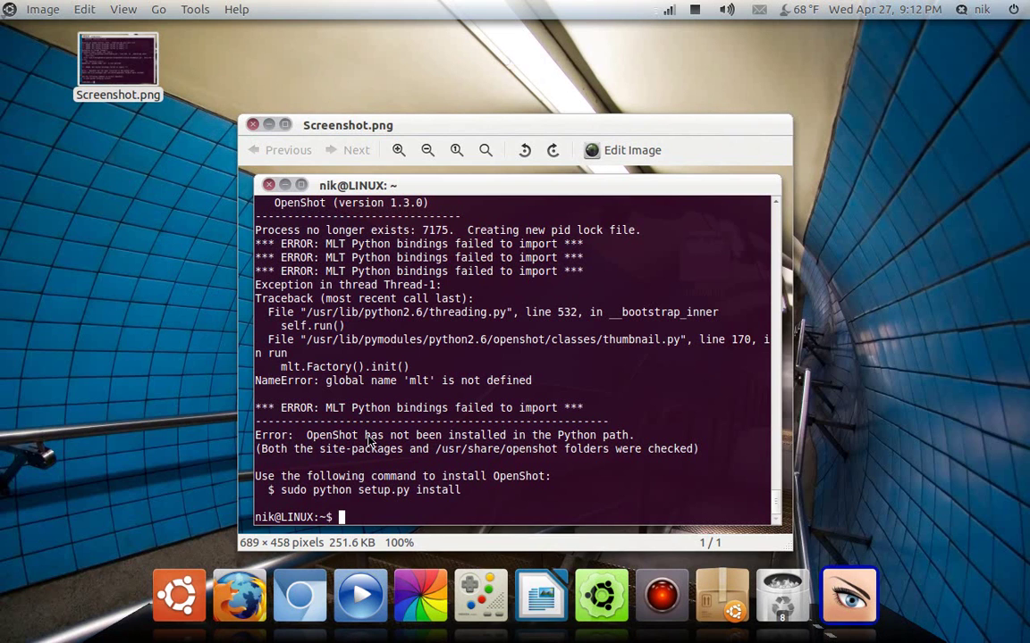
scroll(368, 441, "up", 15)
left_click_drag(395, 451, 490, 230)
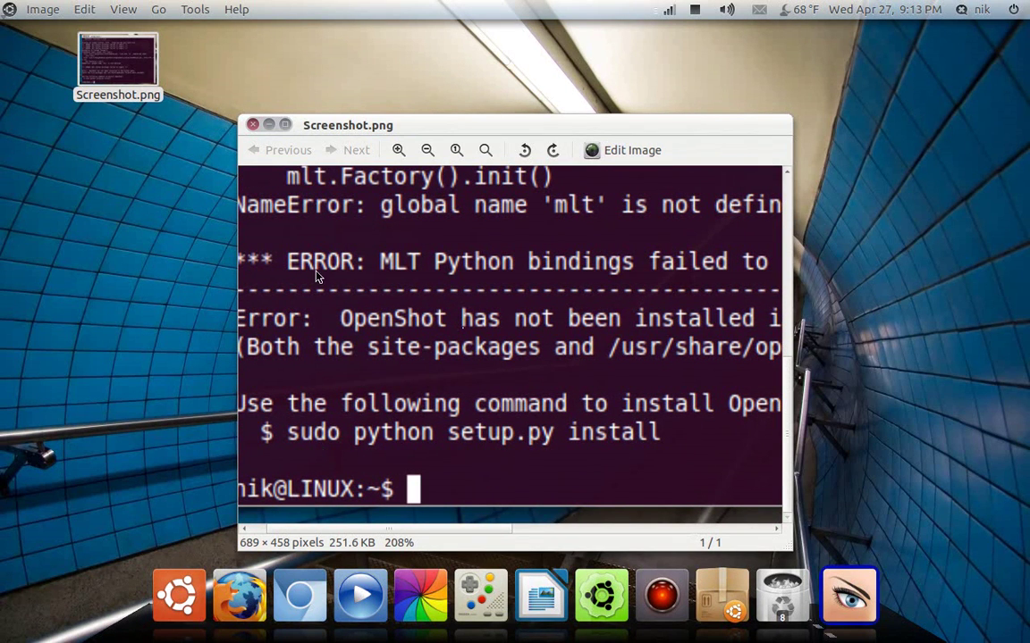
left_click(253, 125)
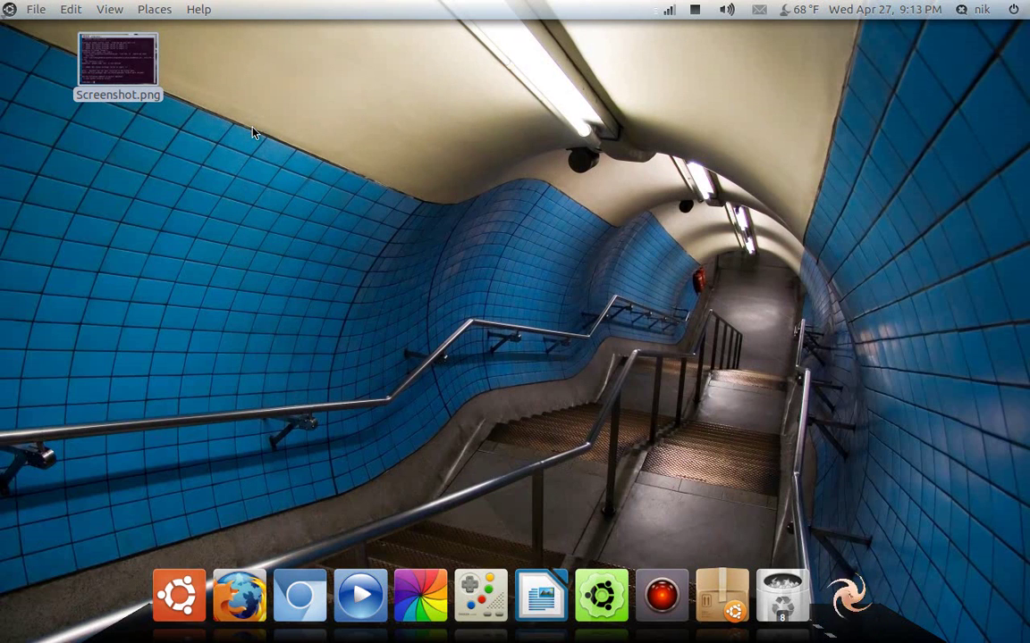
Step: Look for the .openshot folder in the home folder with hidden files shown
left_click(153, 9)
left_click(281, 82)
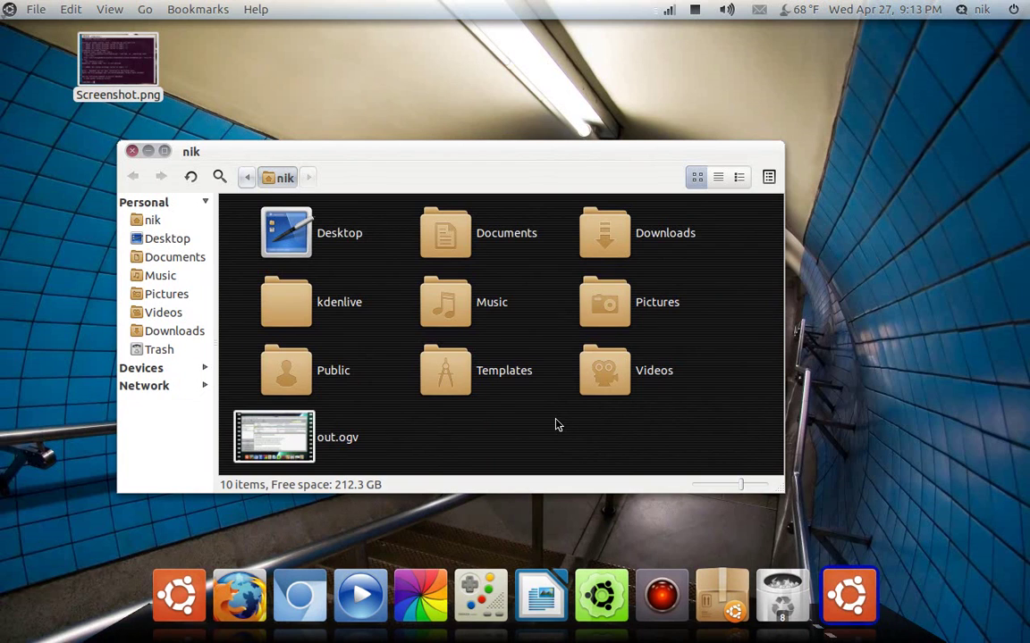
key("ctrl+h")
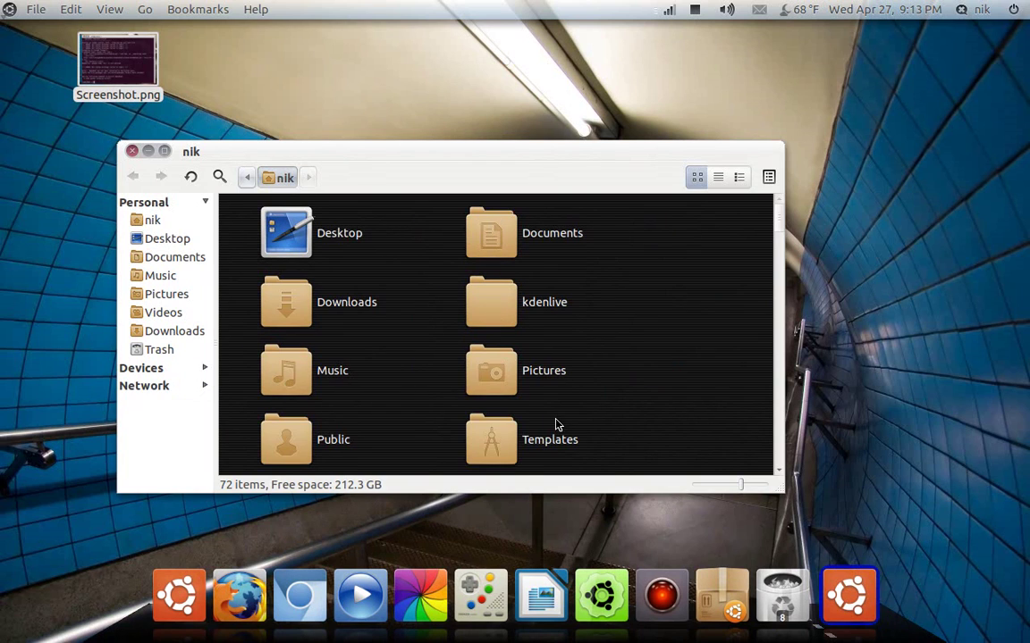
type(".op")
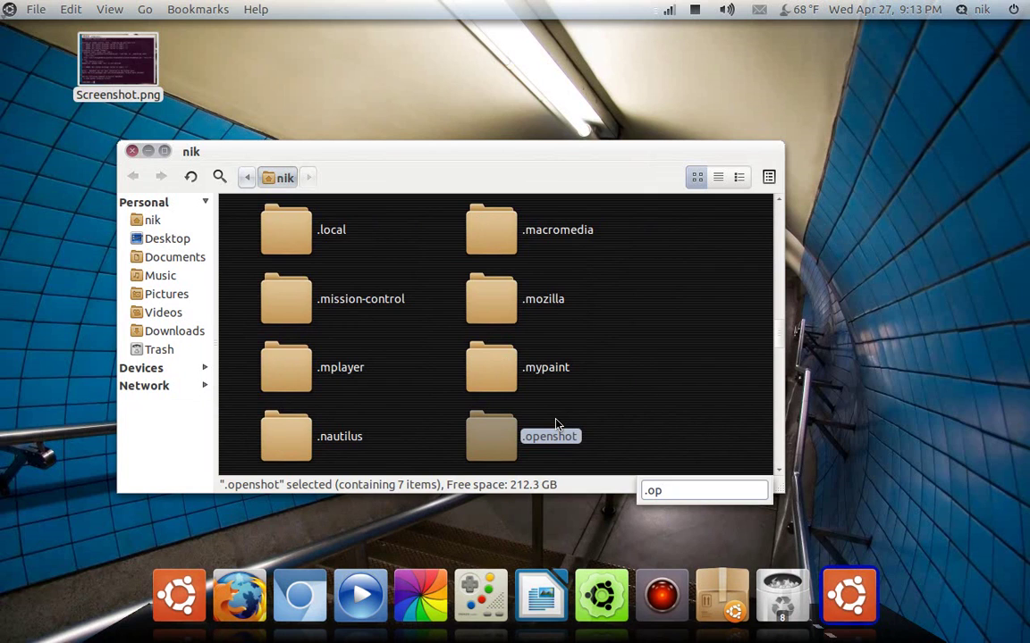
left_click(686, 430)
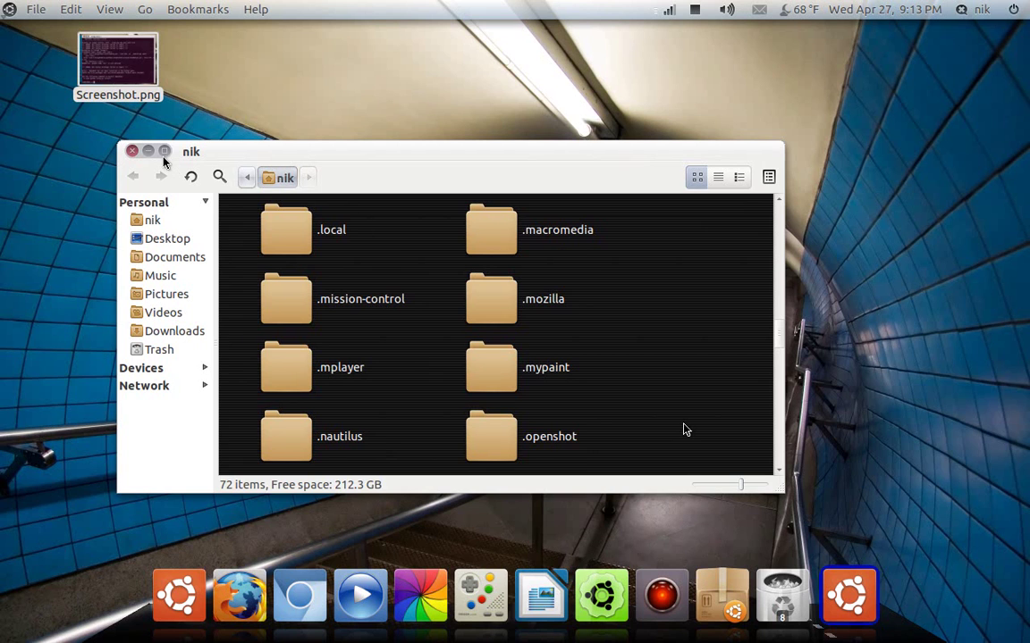
left_click(133, 151)
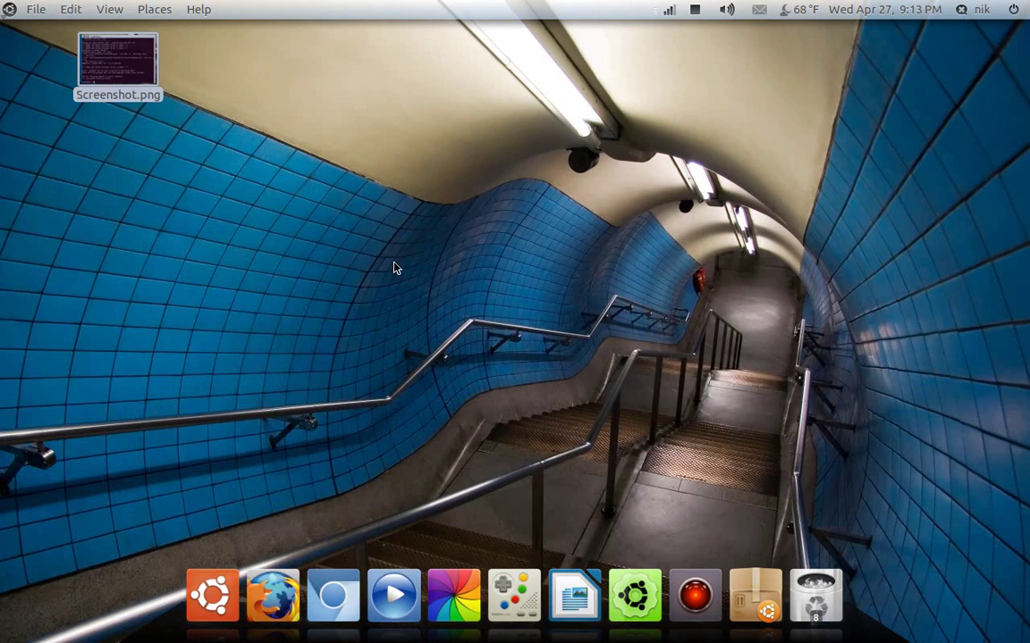
Step: Launch Synaptic Package Manager from GNOME Do with 'syn'
key("super+space")
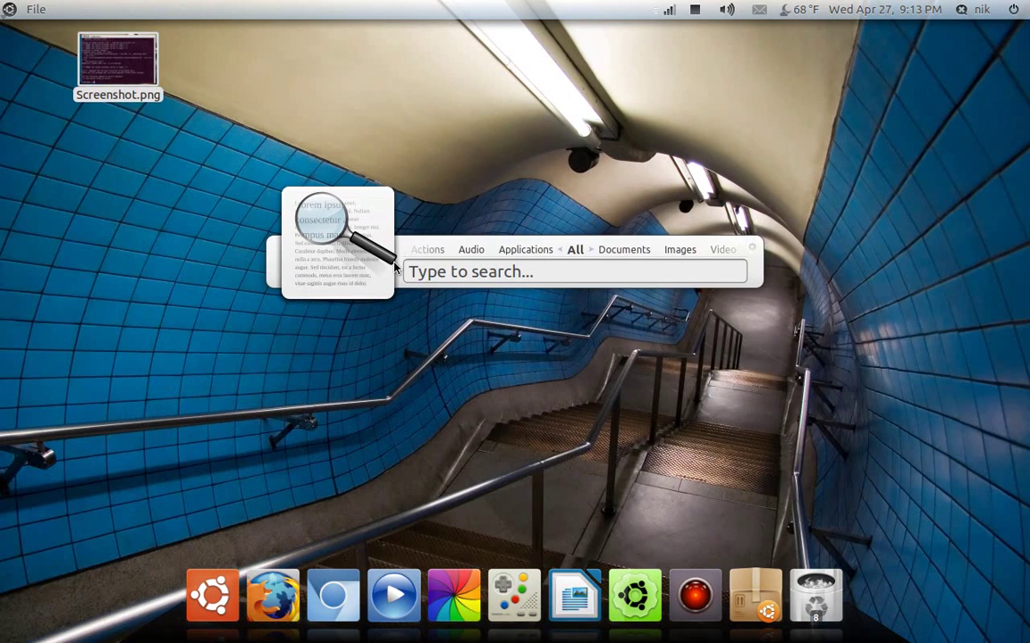
type("syn")
key("Return")
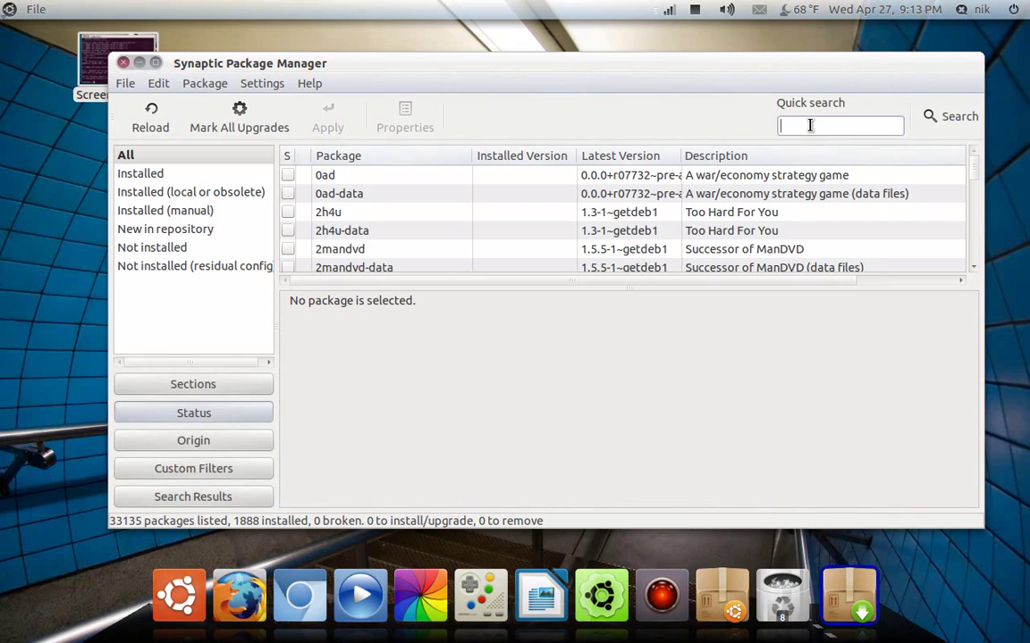
Step: Quick-search openshot and mark openshot and openshot-doc for complete removal
type("op")
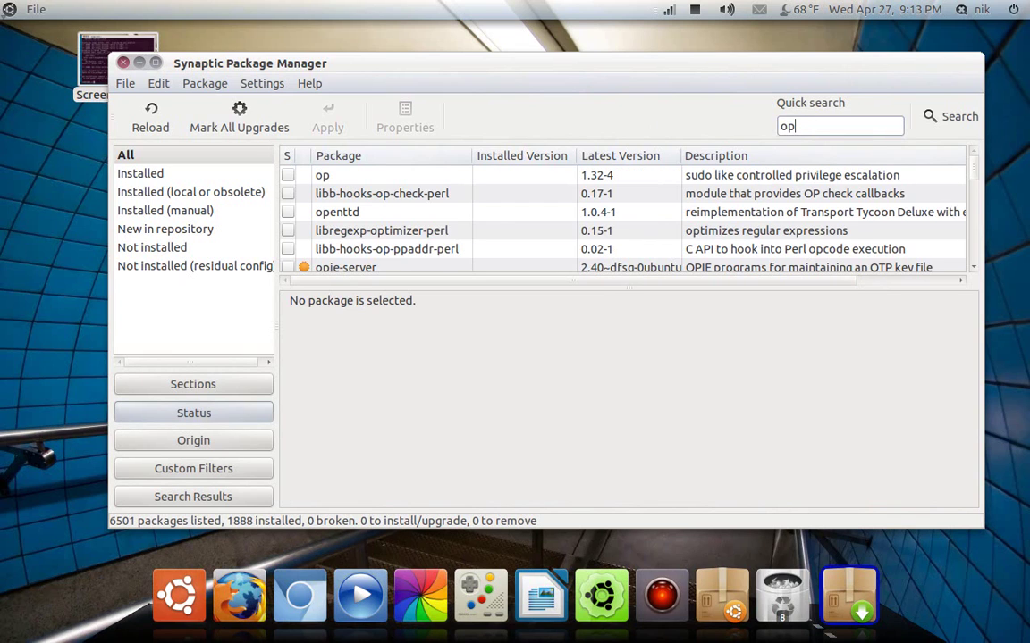
type("e")
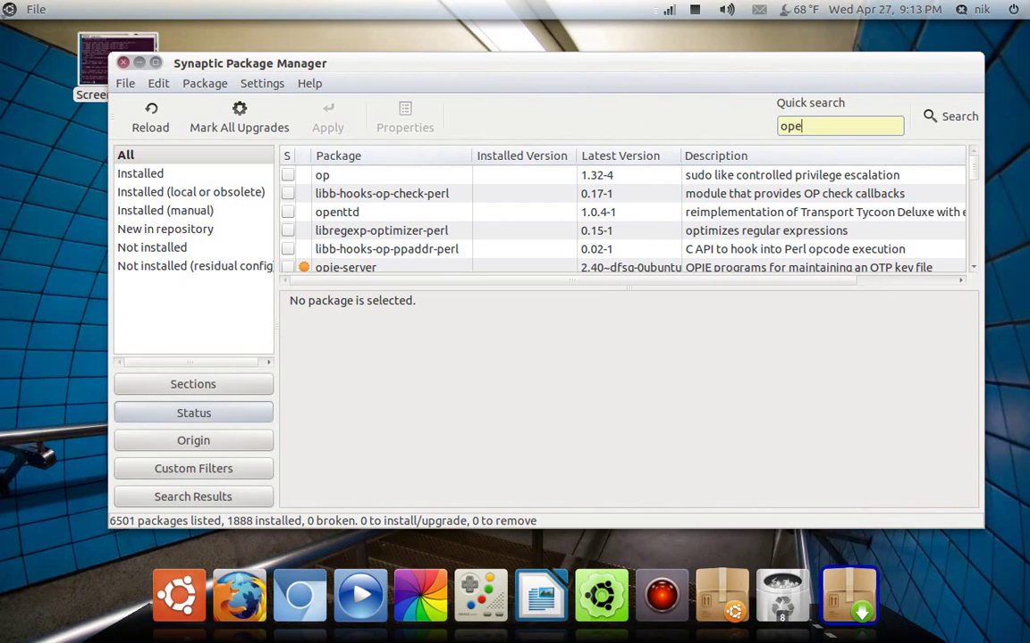
type("nshot")
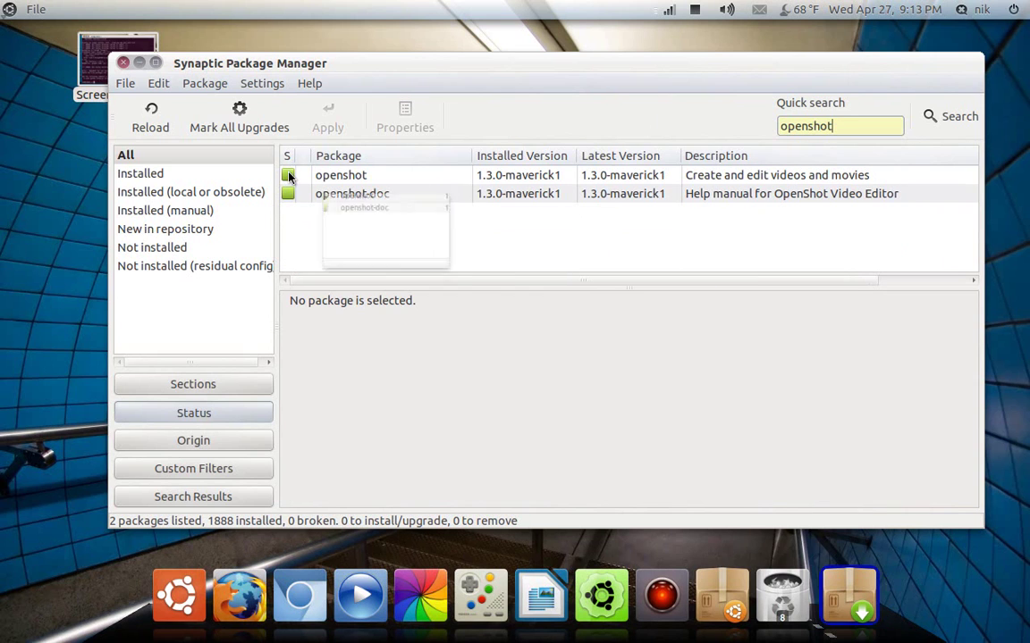
left_click(288, 176)
left_click(334, 271)
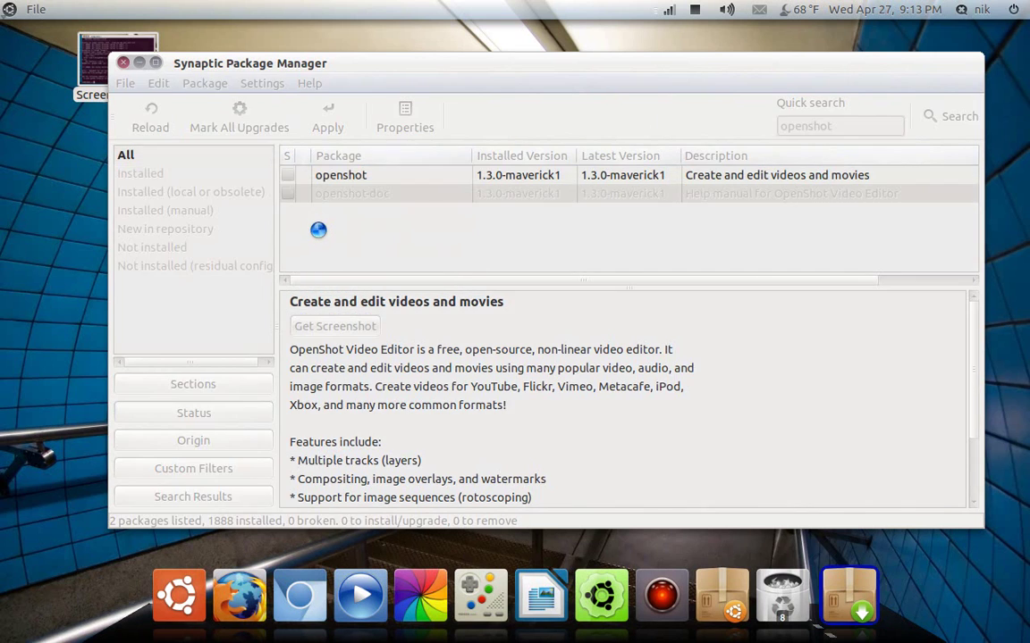
left_click(288, 193)
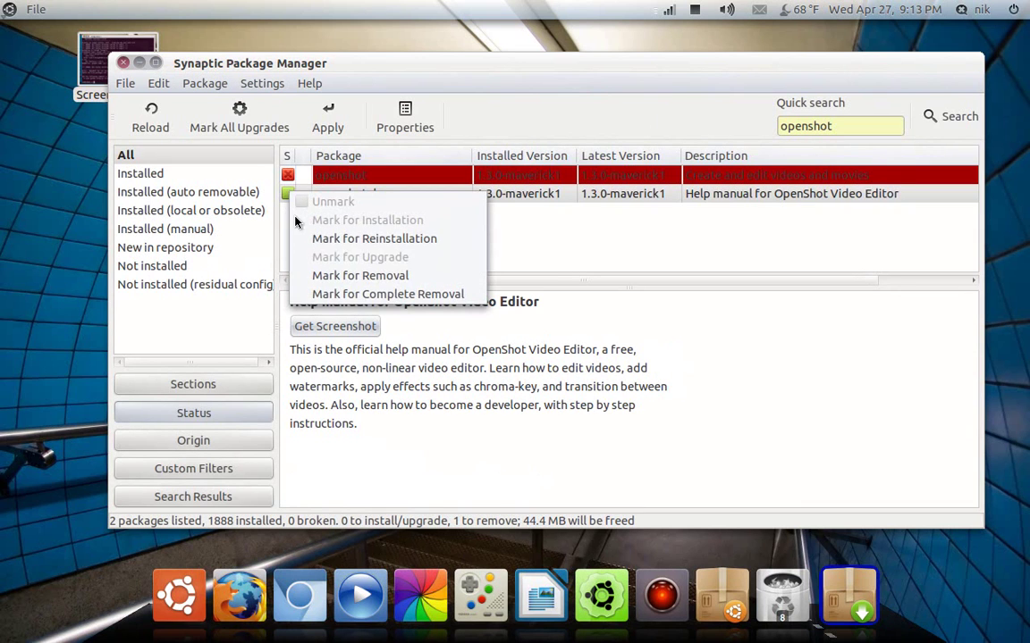
left_click(326, 294)
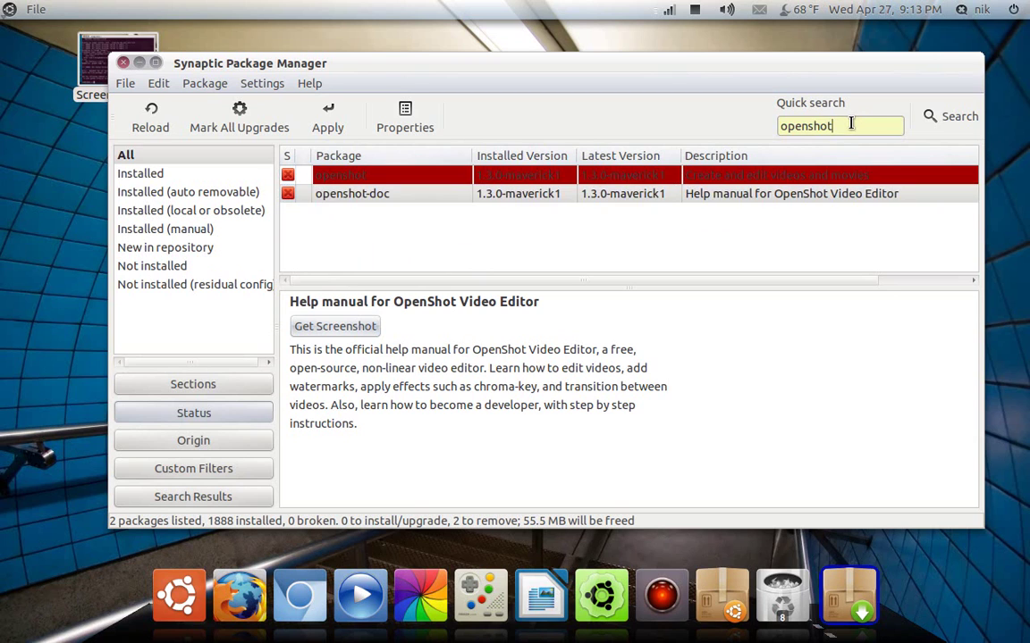
Step: Search kdenlive; mark kdenlive for complete removal and kdenlive-data for removal
triple_click(850, 123)
key("BackSpace")
type("kde")
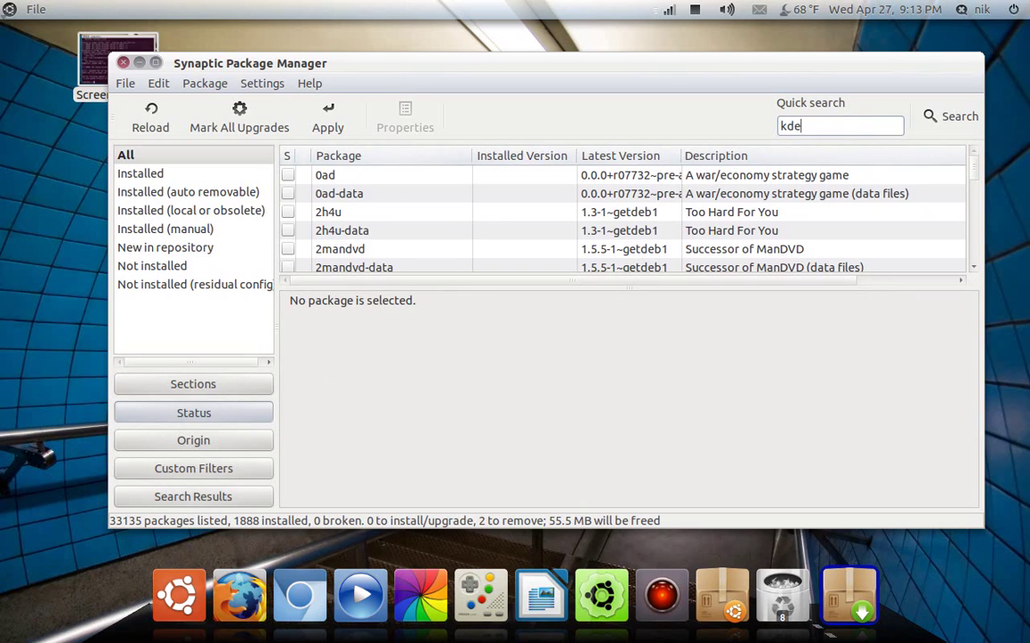
type("nlive")
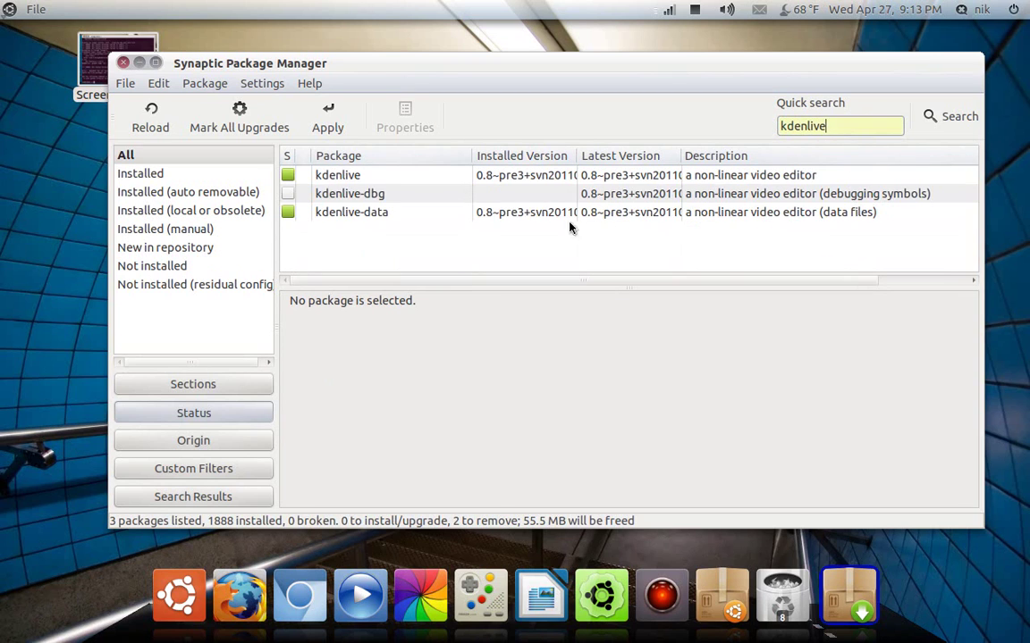
left_click(293, 177)
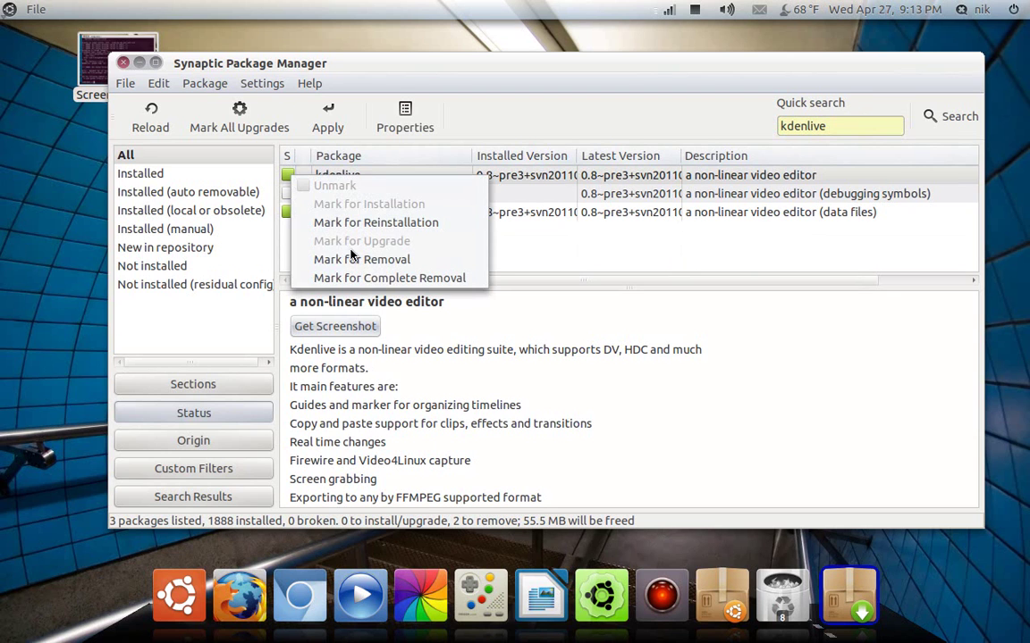
left_click(396, 276)
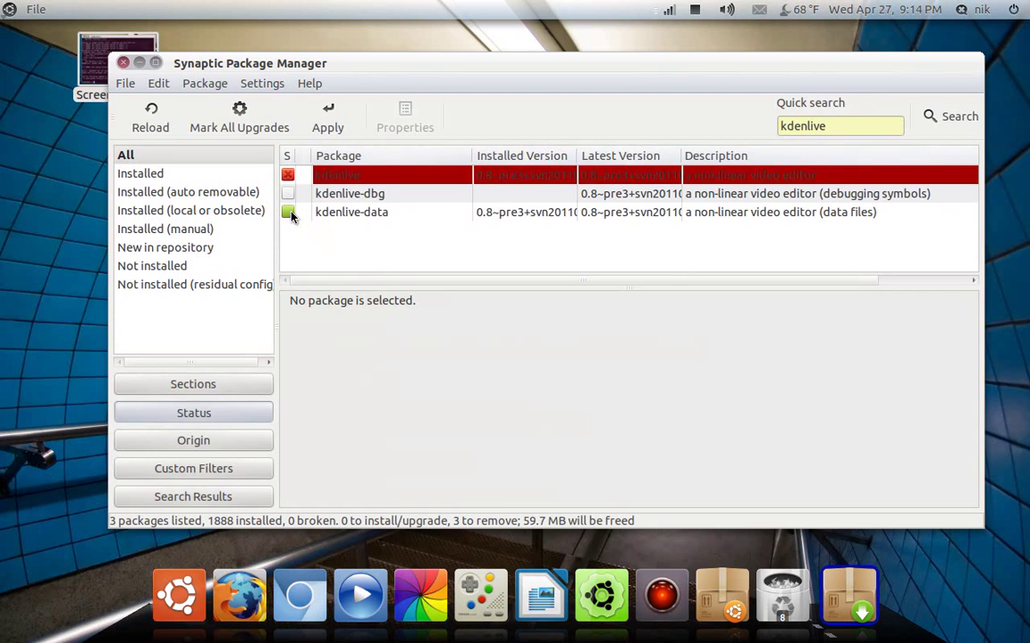
left_click(293, 214)
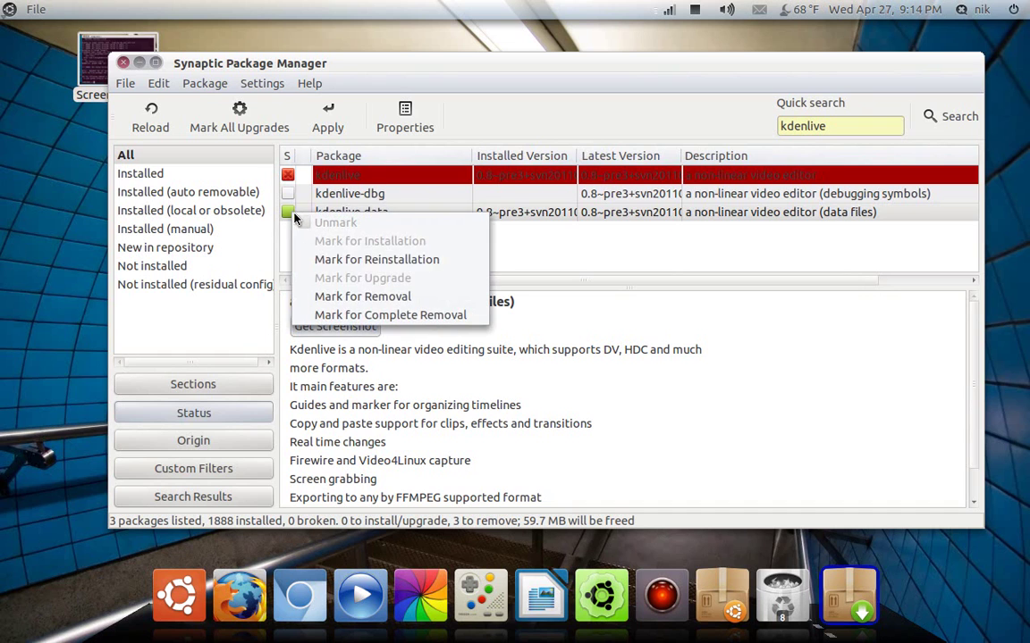
left_click(361, 293)
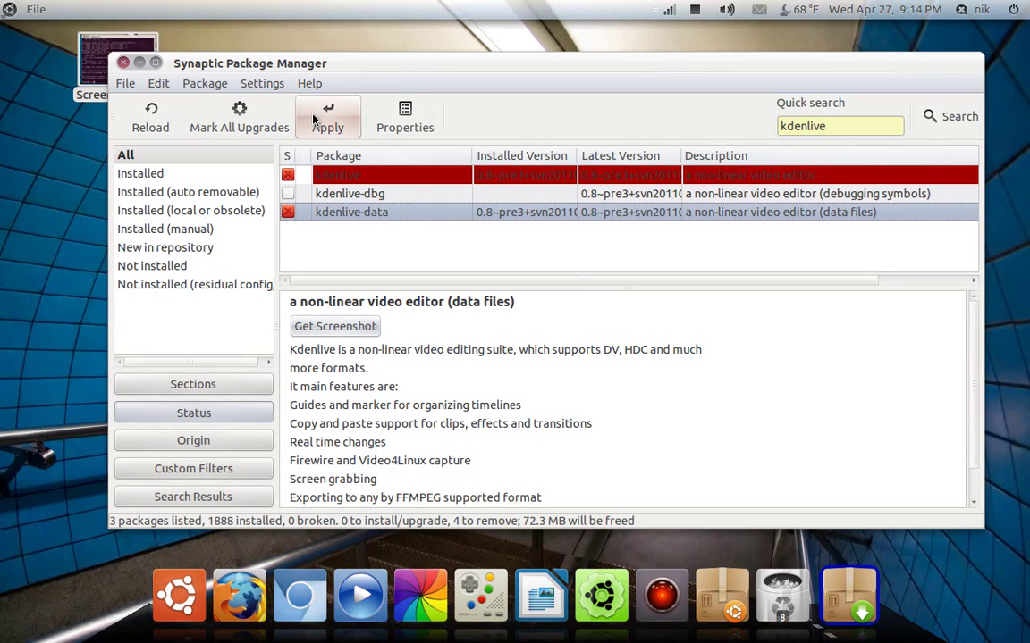
Step: Apply the four pending package removals, confirming in the Summary dialog
left_click(327, 118)
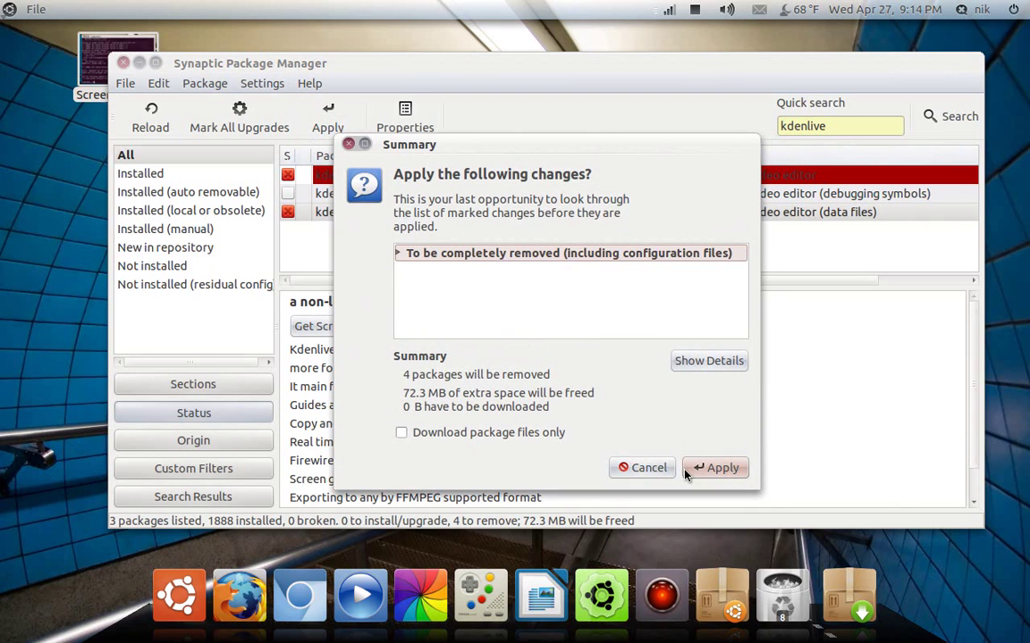
left_click(706, 468)
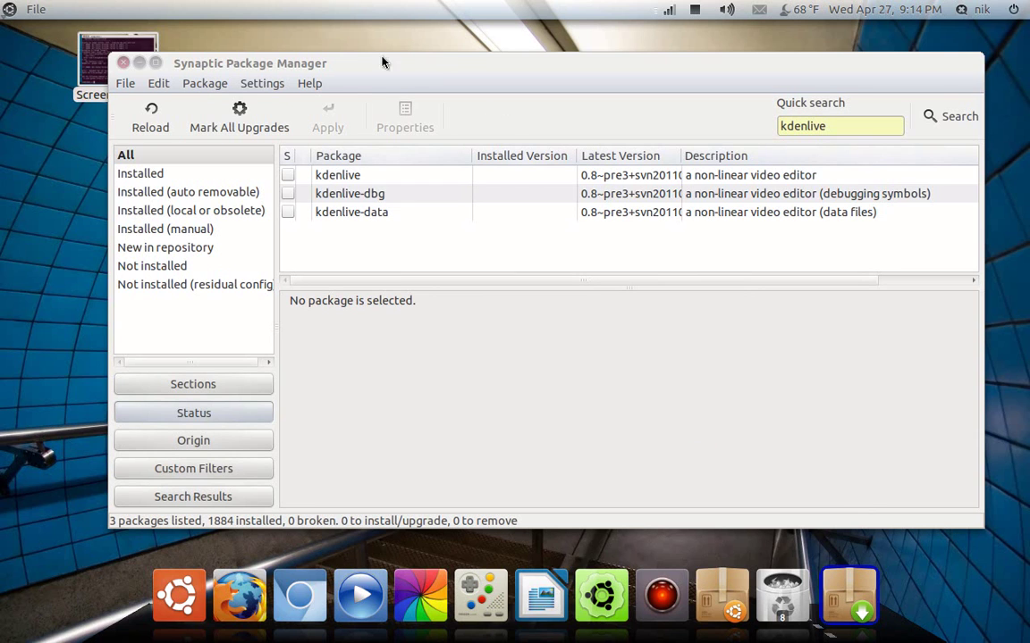
Step: Open the repository settings at the Other Software list
left_click(257, 84)
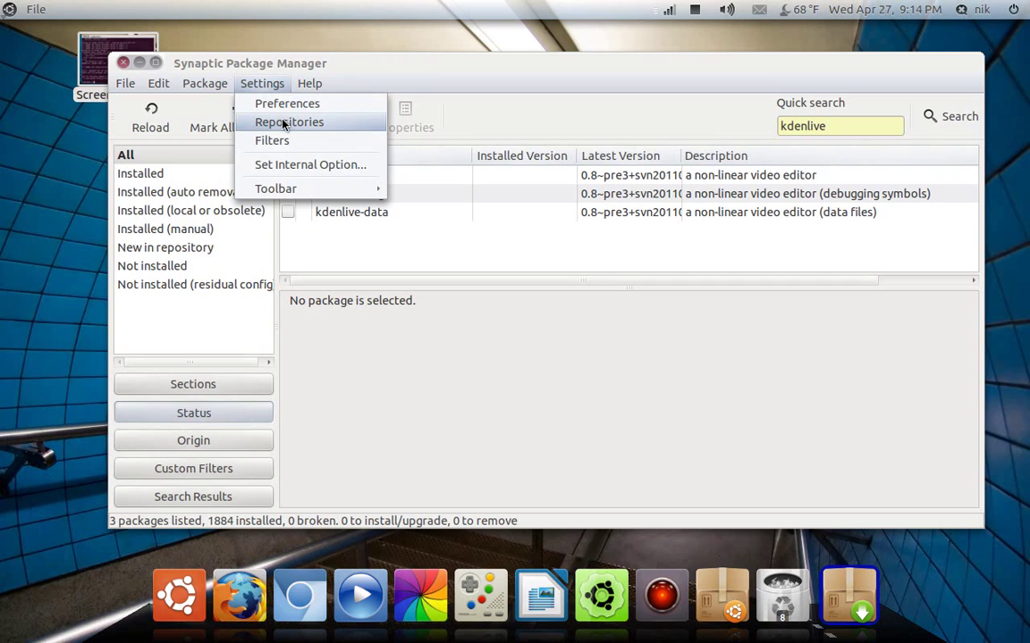
left_click(281, 121)
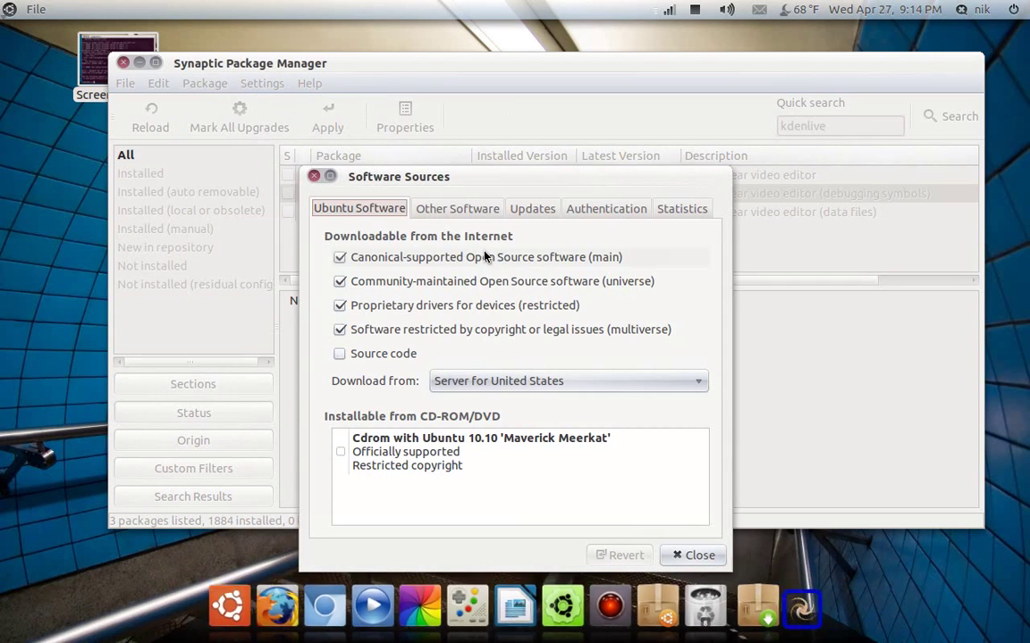
left_click(451, 210)
Step: Uncheck both sunab kdenlive-release sources
scroll(460, 295, "down", 1)
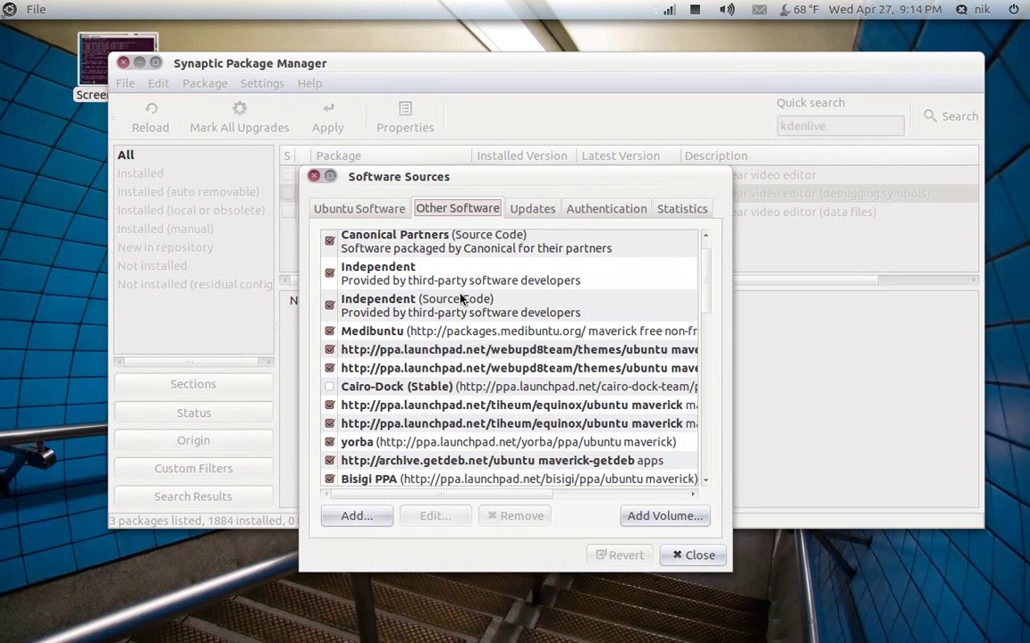
scroll(460, 297, "down", 3)
scroll(460, 297, "down", 2)
scroll(460, 300, "down", 1)
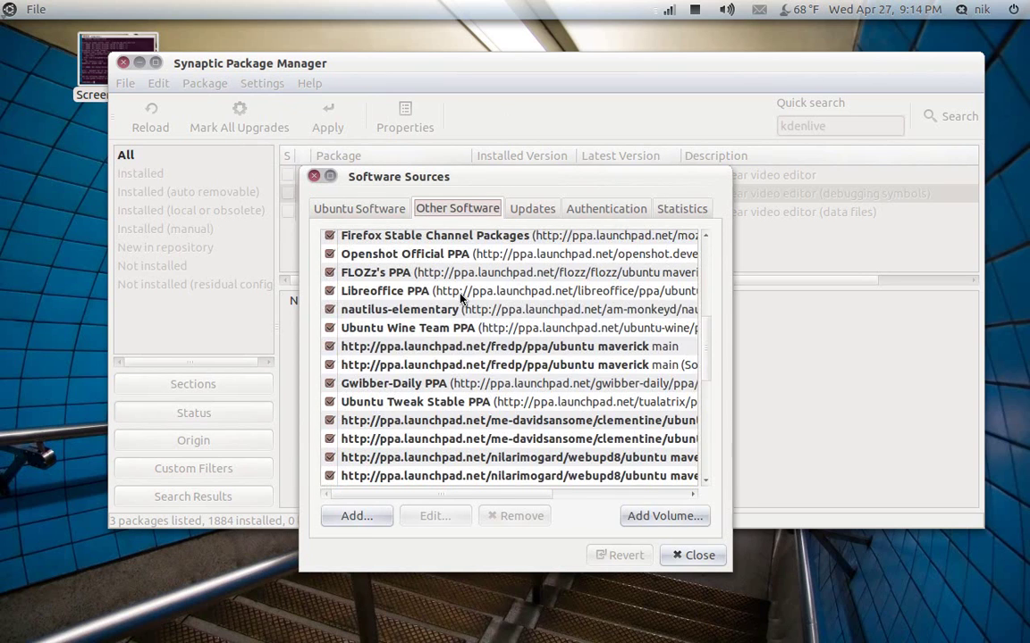
scroll(460, 299, "down", 1)
scroll(460, 300, "down", 1)
scroll(461, 299, "down", 1)
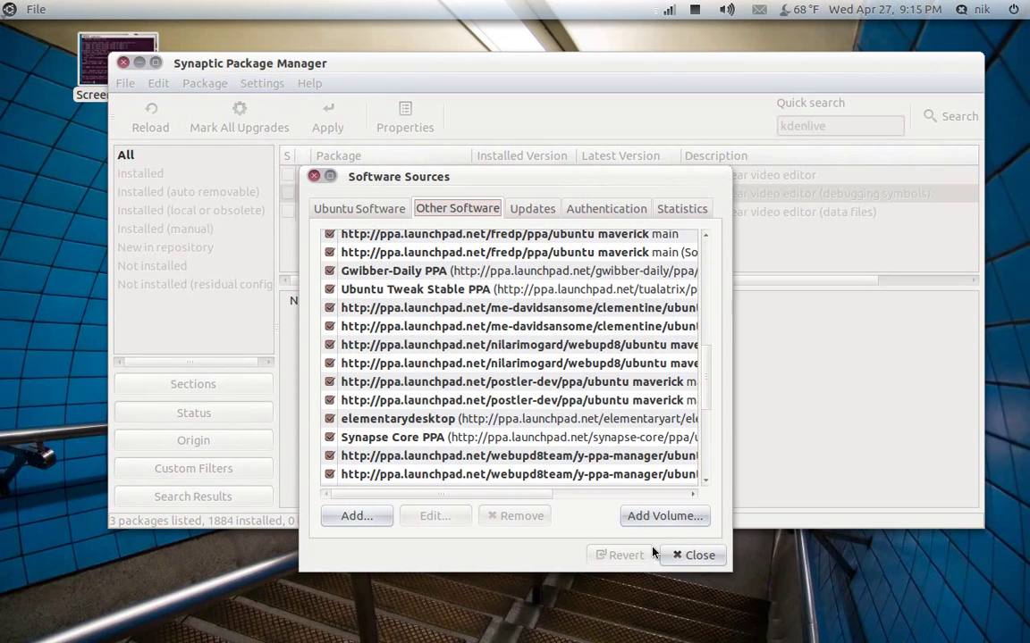
scroll(561, 366, "down", 1)
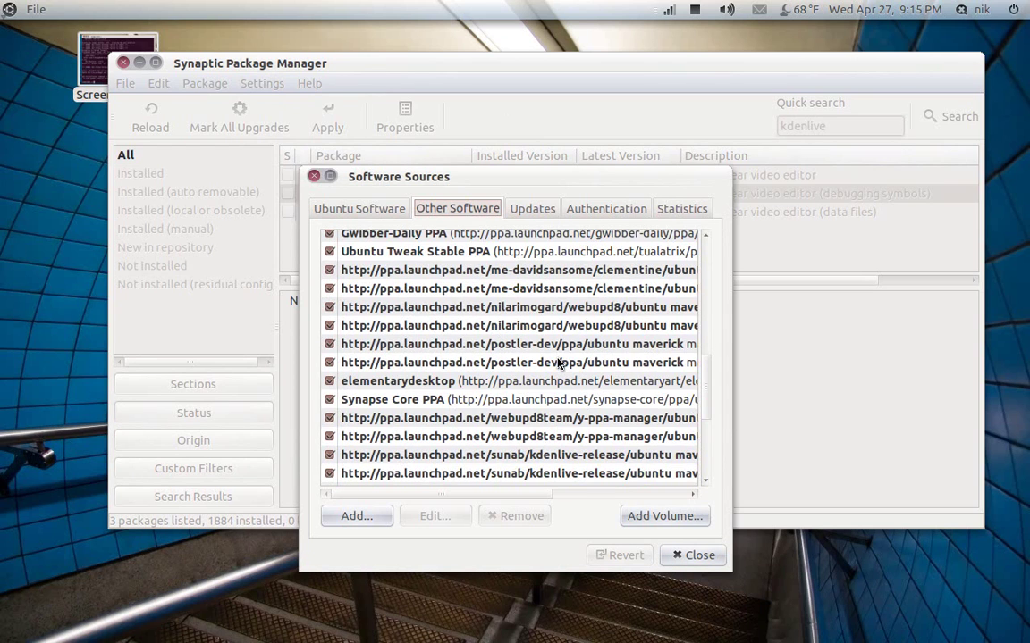
scroll(561, 363, "down", 1)
scroll(536, 367, "down", 1)
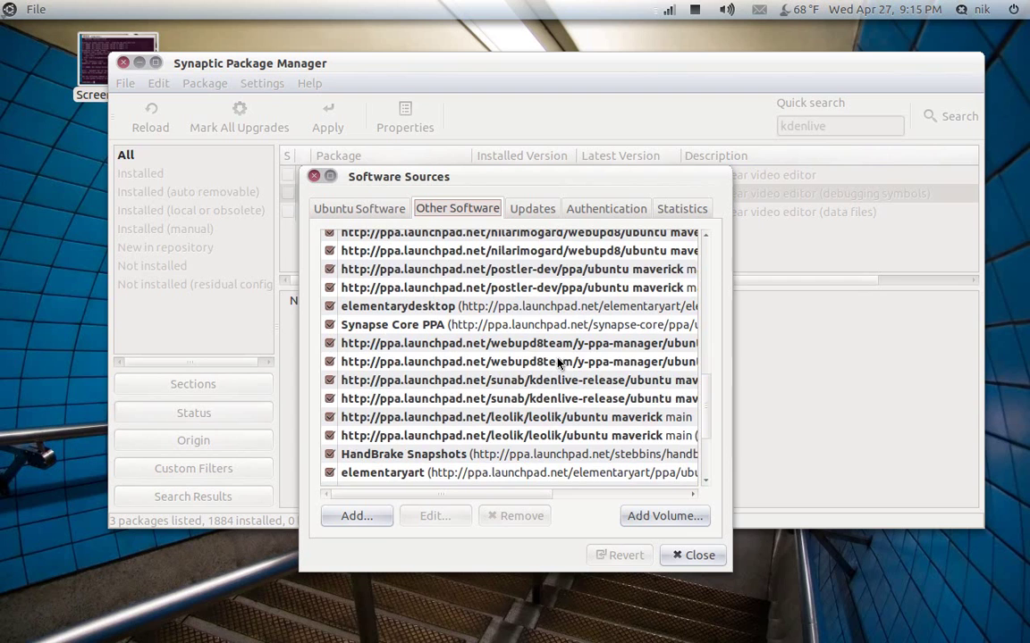
left_click(501, 380)
left_click(525, 398)
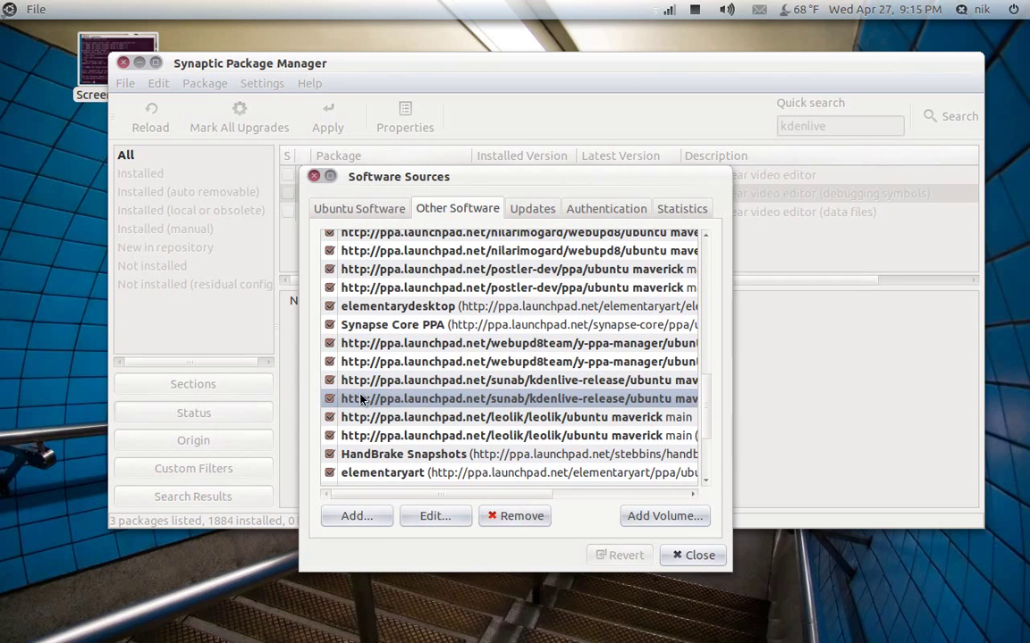
left_click(330, 399)
left_click(329, 380)
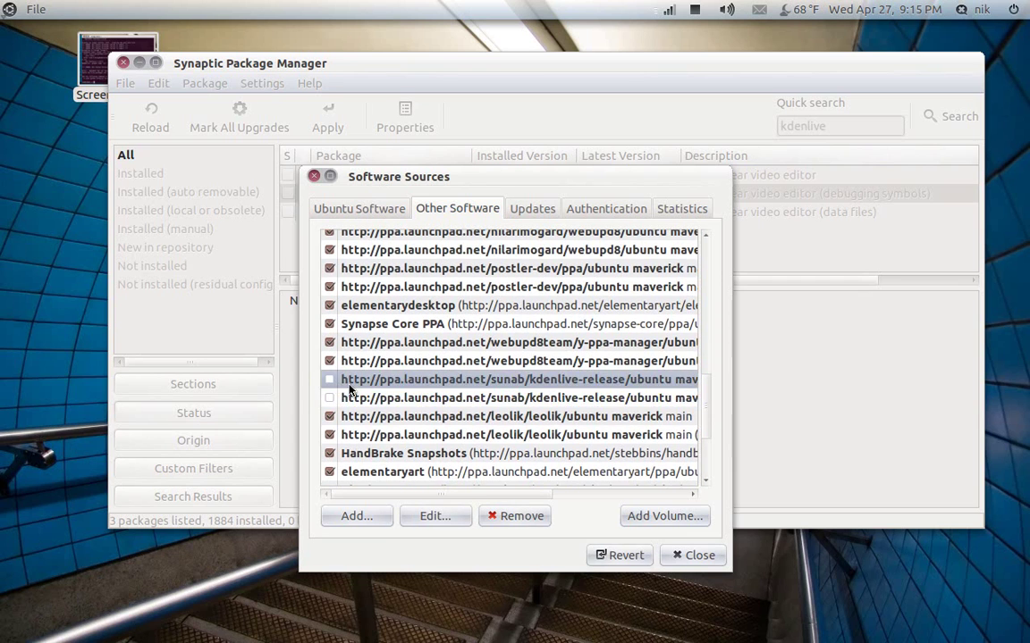
Step: Close Software Sources, reload package information, then replace the kdenlive search with 'opensh'
left_click(693, 555)
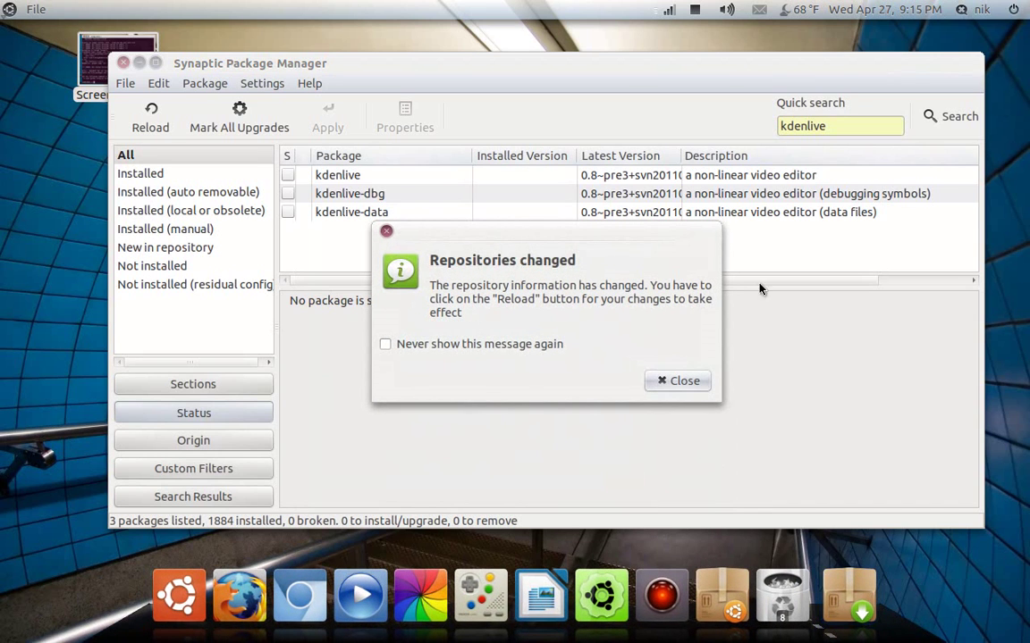
left_click(661, 384)
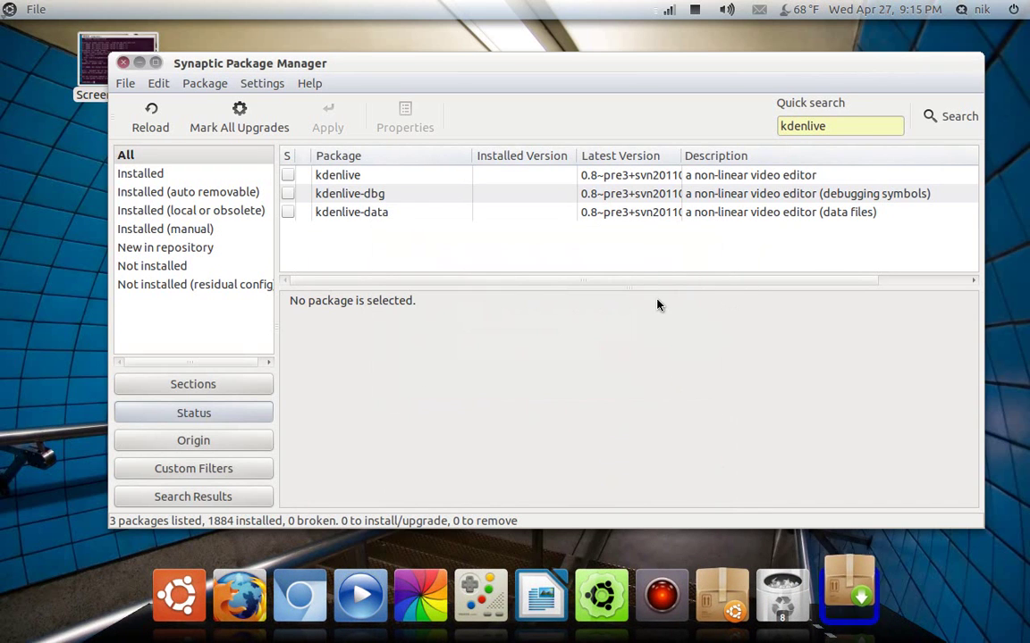
left_click(152, 119)
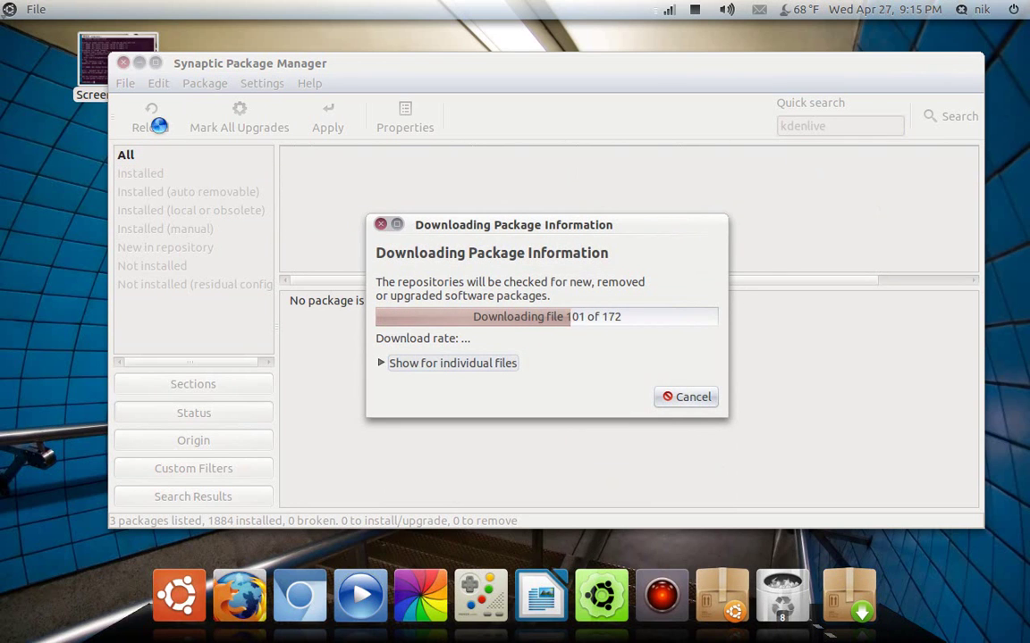
left_click_drag(440, 225, 330, 107)
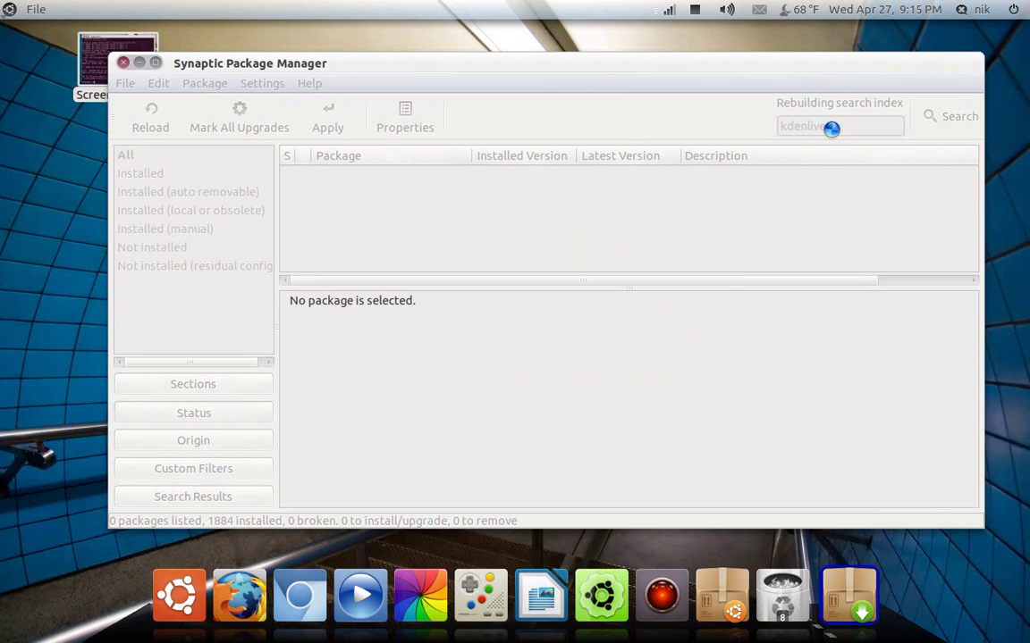
key("BackSpace")
key("BackSpace")
key("BackSpace")
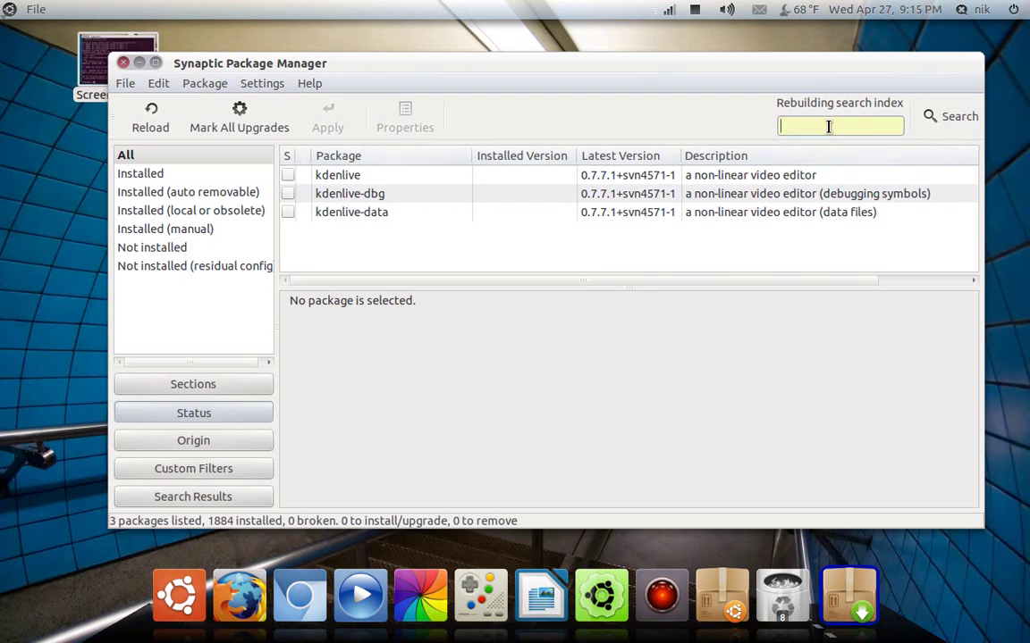
type("op")
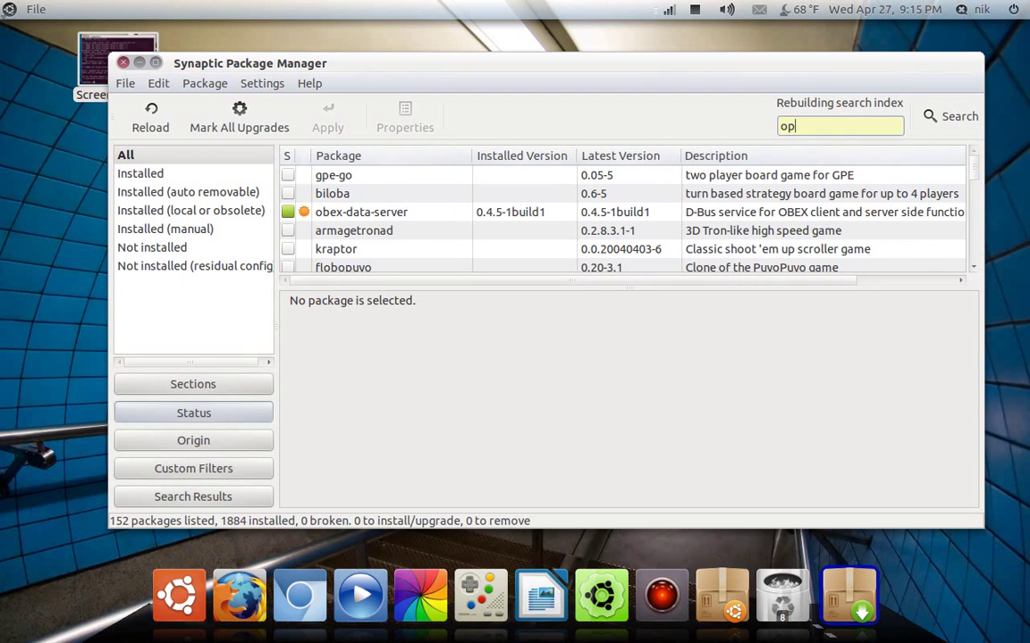
type("enshot")
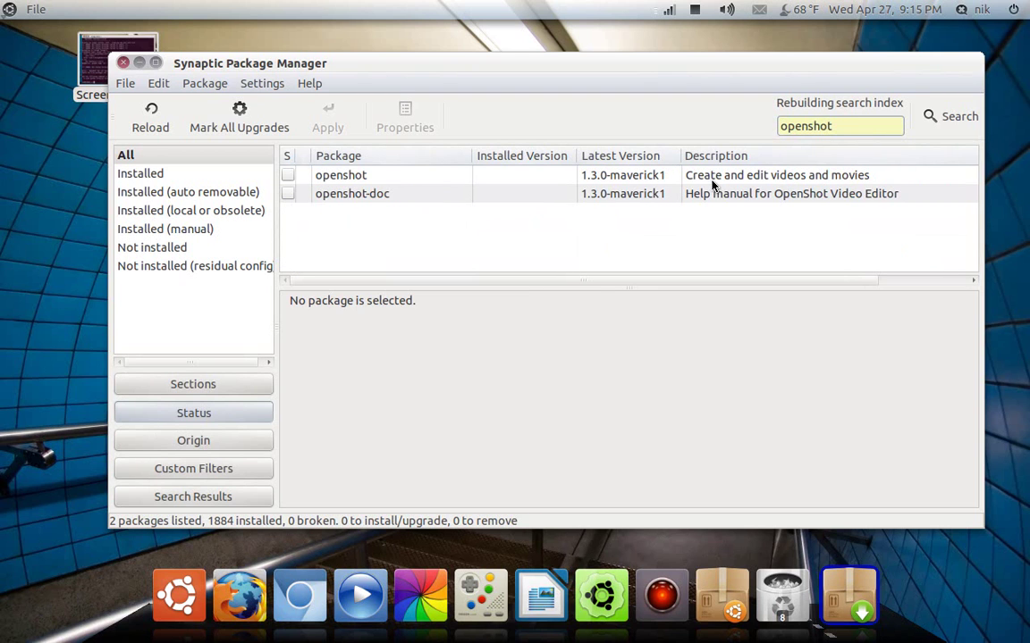
Step: Mark openshot plus the required openshot-doc for installation and apply the changes
left_click(293, 178)
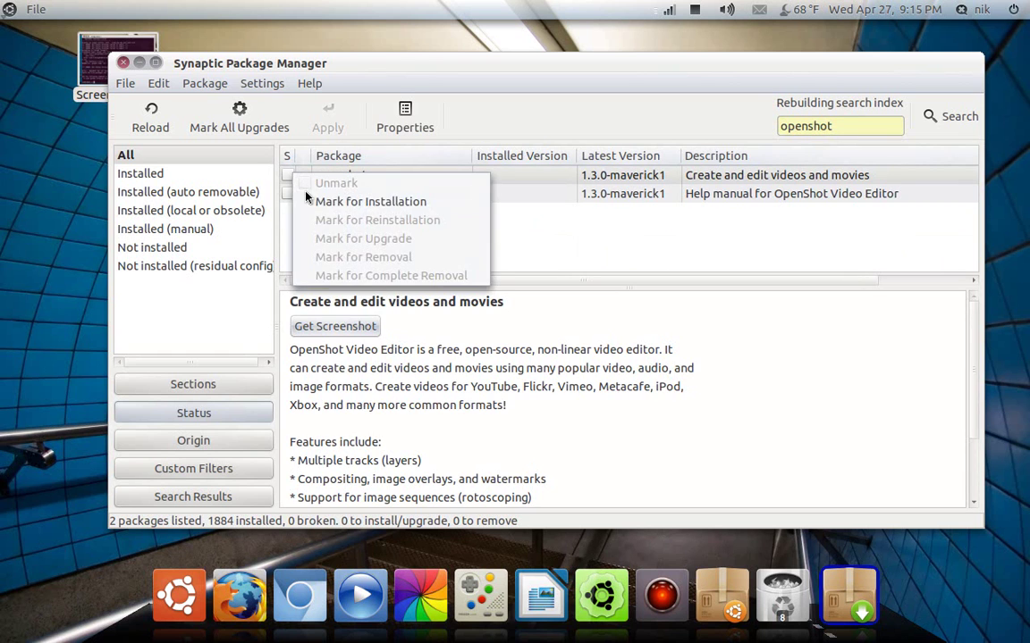
left_click(313, 201)
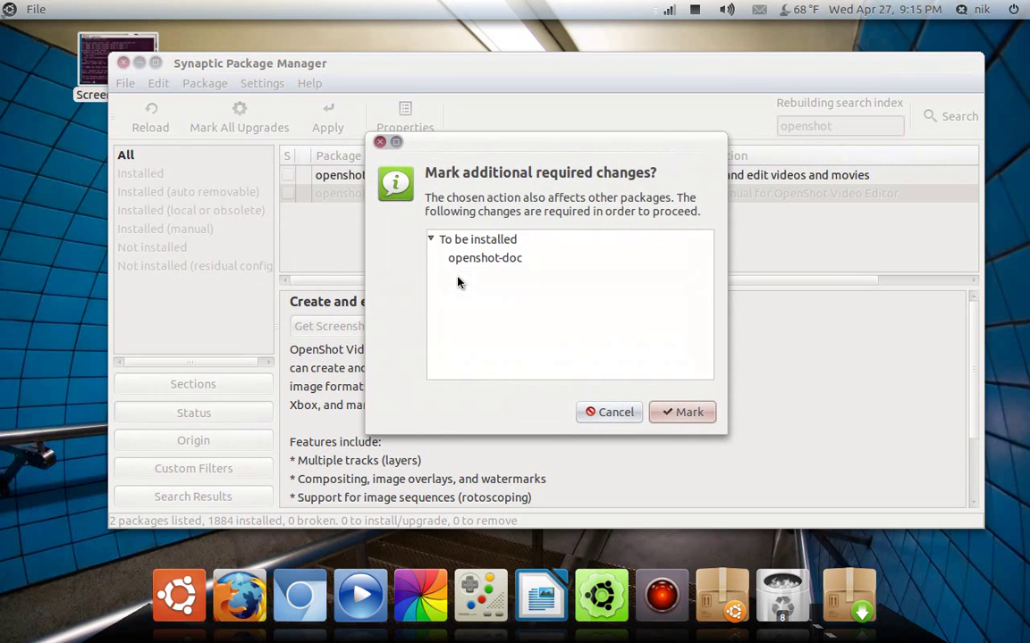
left_click(679, 412)
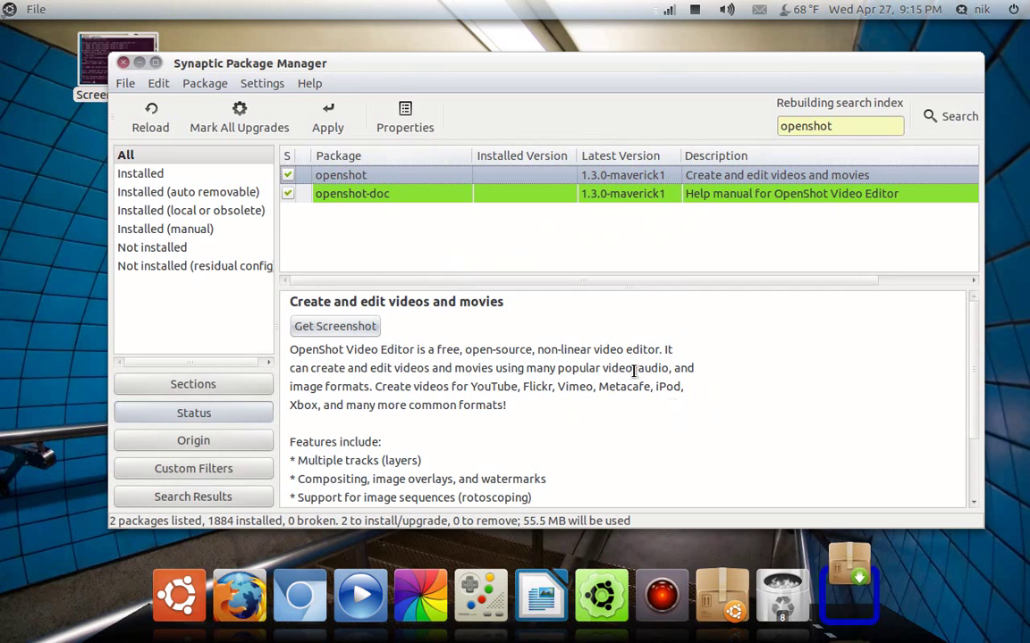
left_click(328, 128)
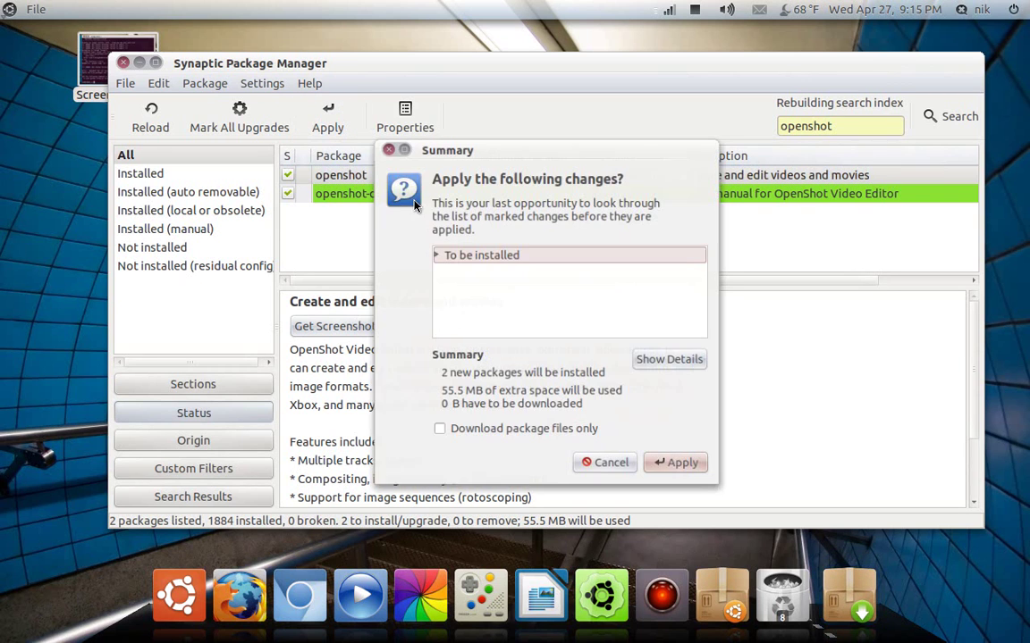
left_click(678, 468)
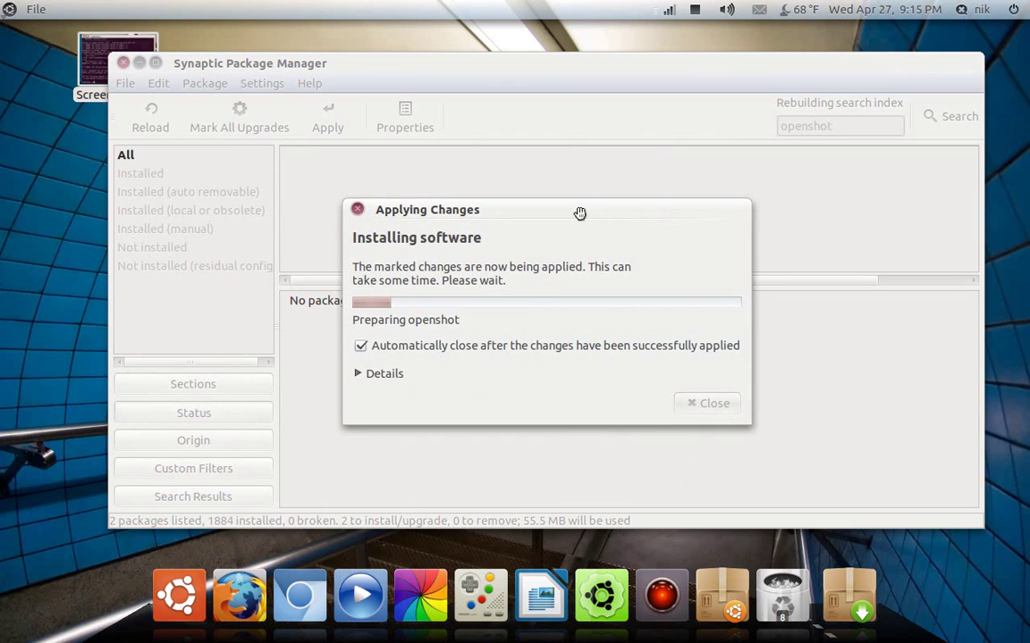
left_click_drag(579, 213, 631, 163)
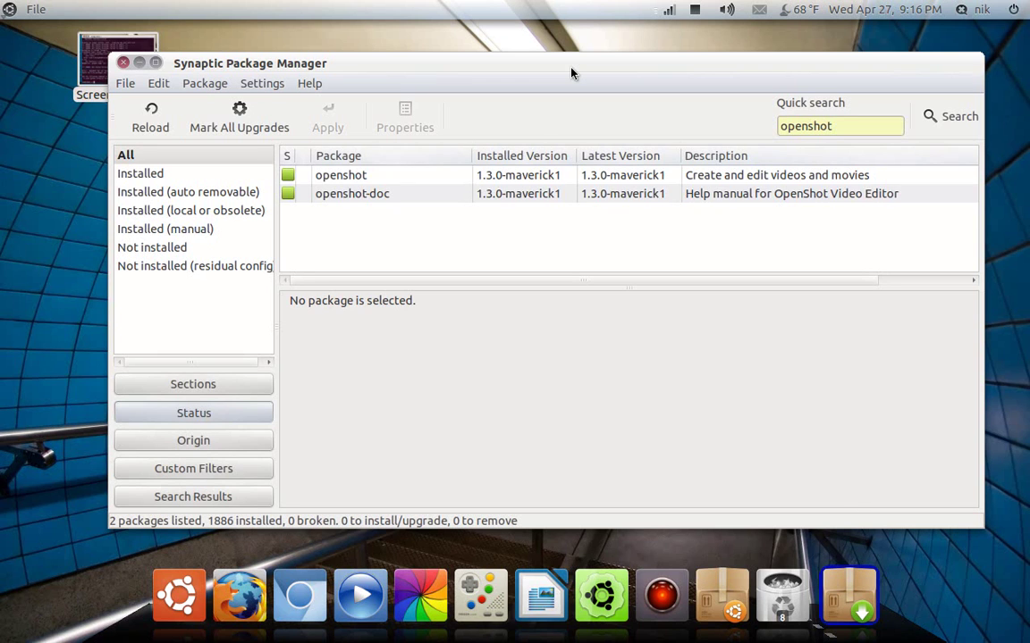
Step: Open a Terminal and run the openshot command
left_click(9, 9)
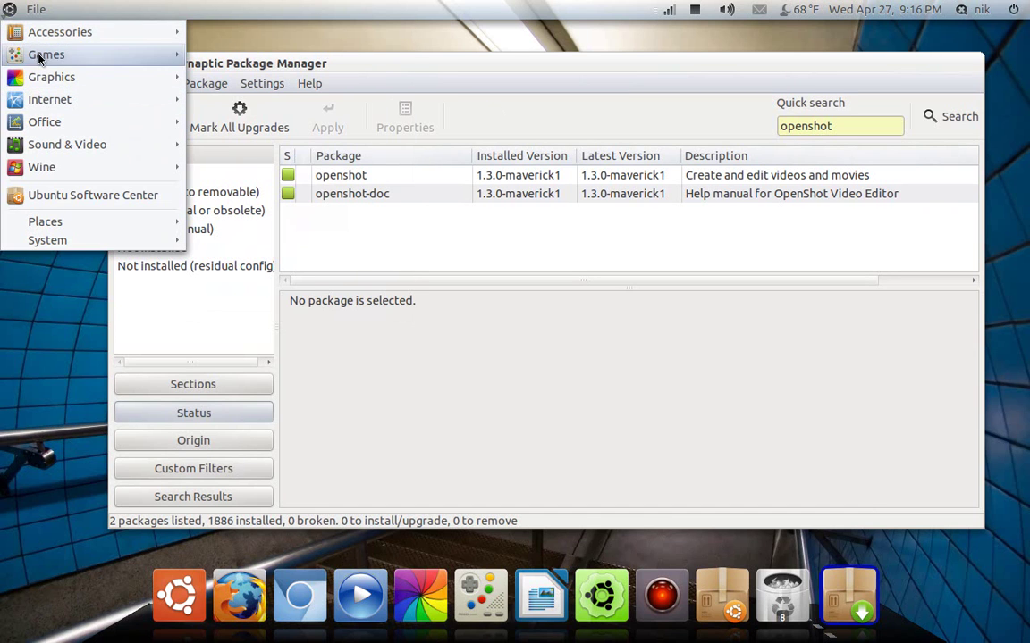
mouse_move(59, 32)
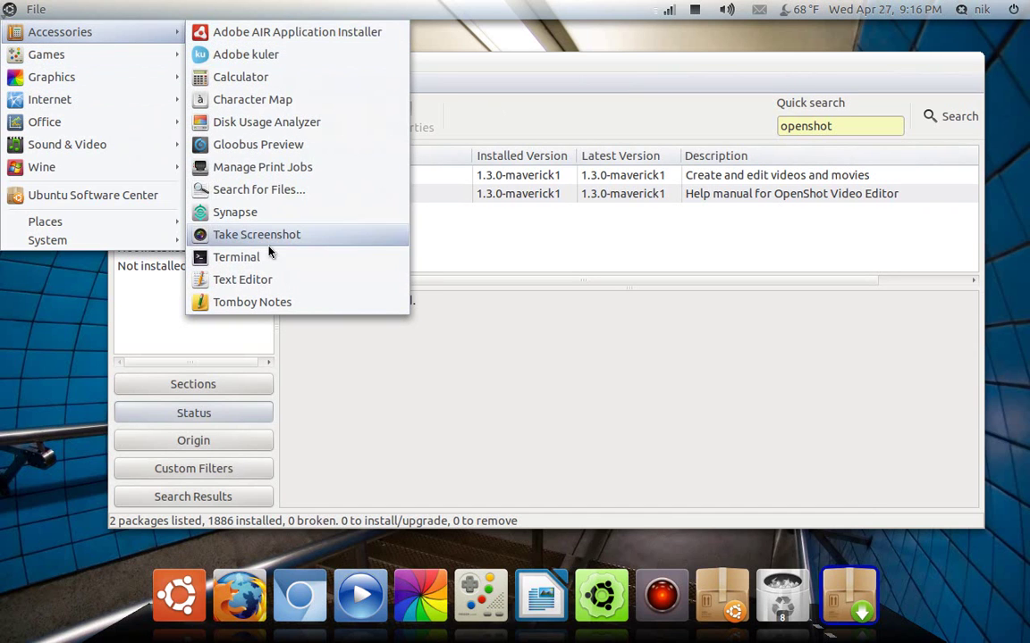
left_click(268, 259)
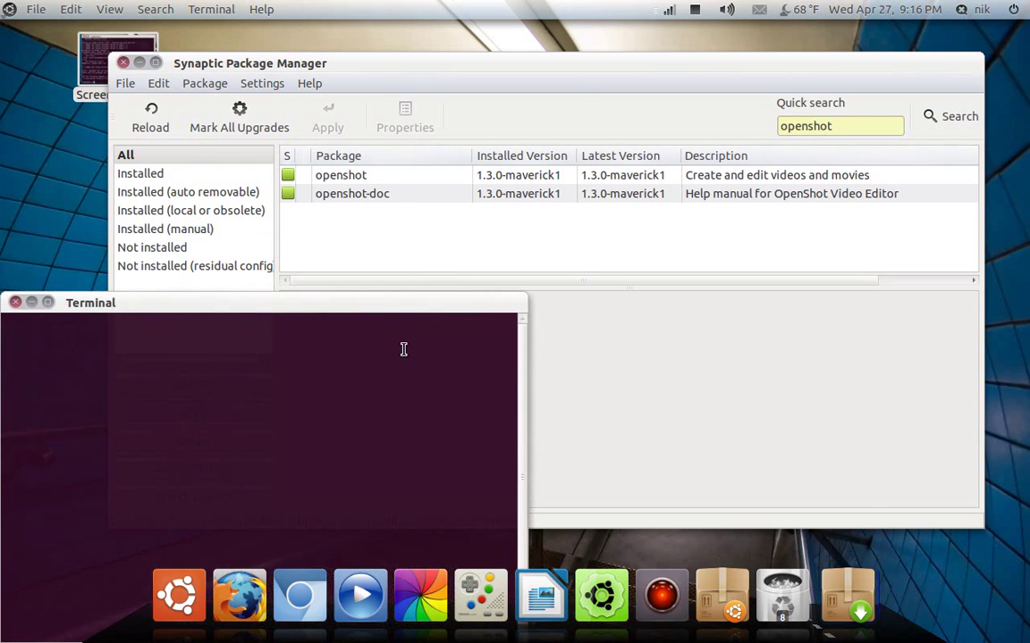
type("openshot")
key("Return")
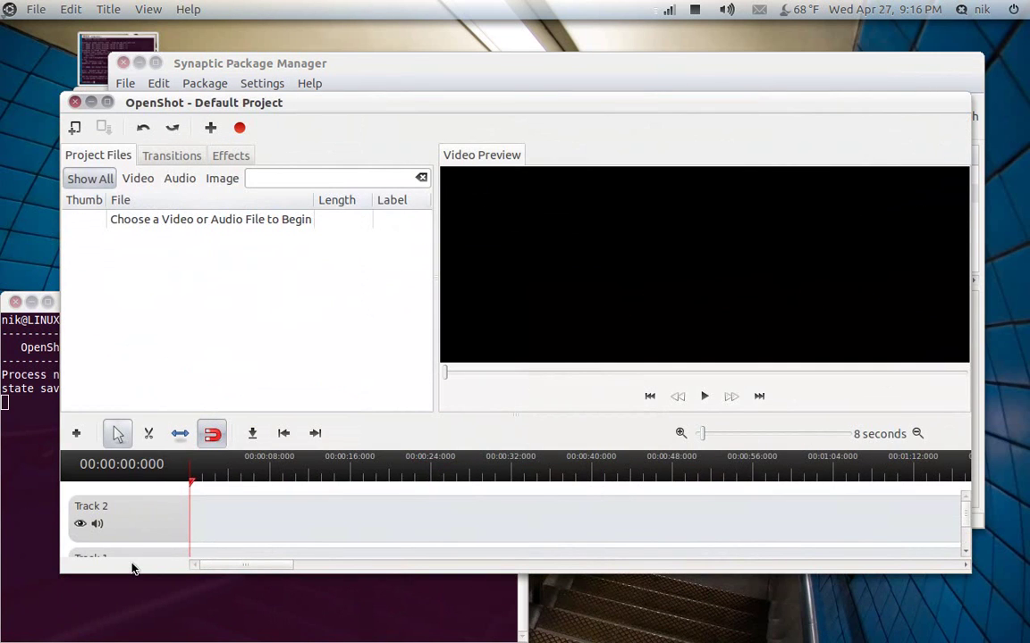
Step: Close the OpenShot window and then the terminal
left_click(101, 585)
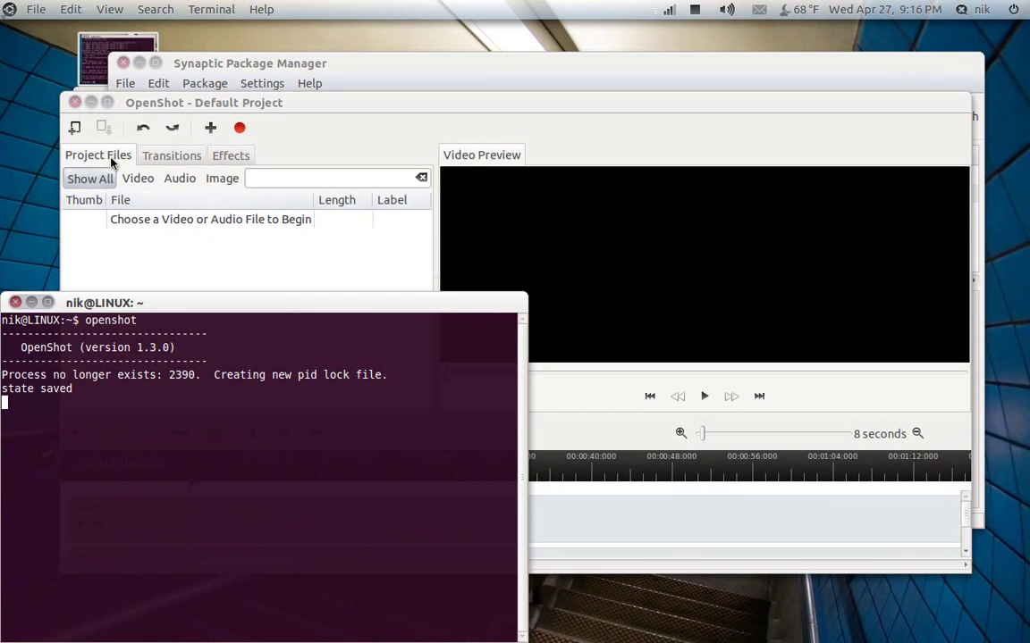
left_click(76, 102)
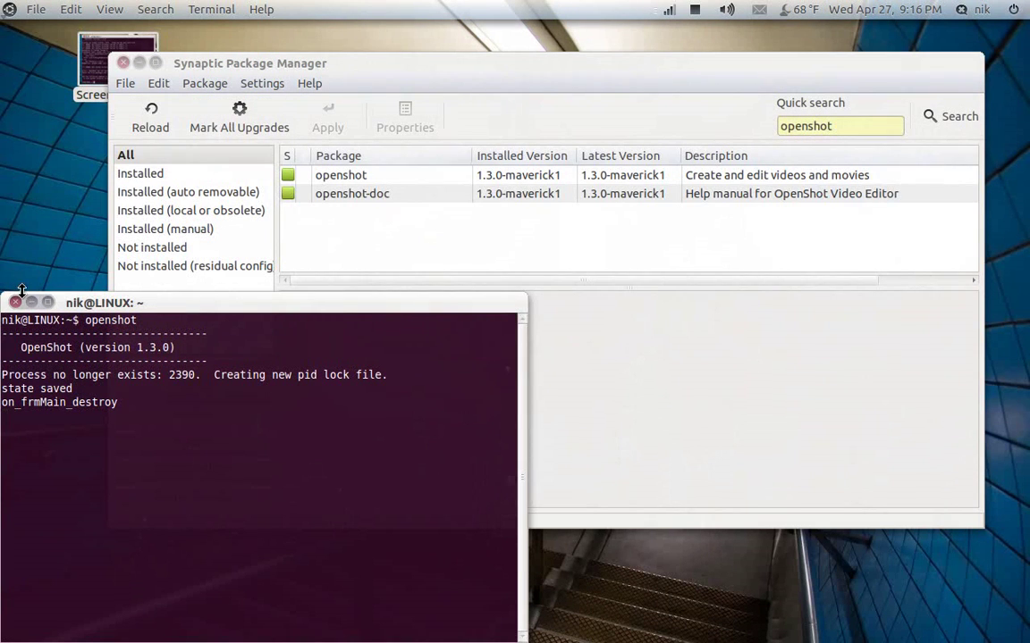
left_click(15, 302)
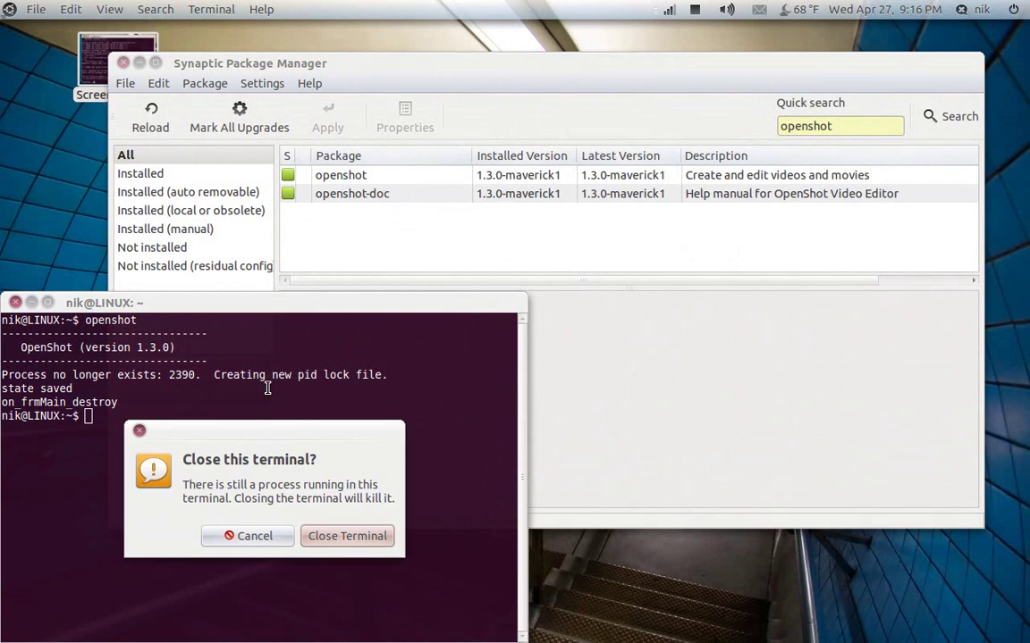
left_click(356, 535)
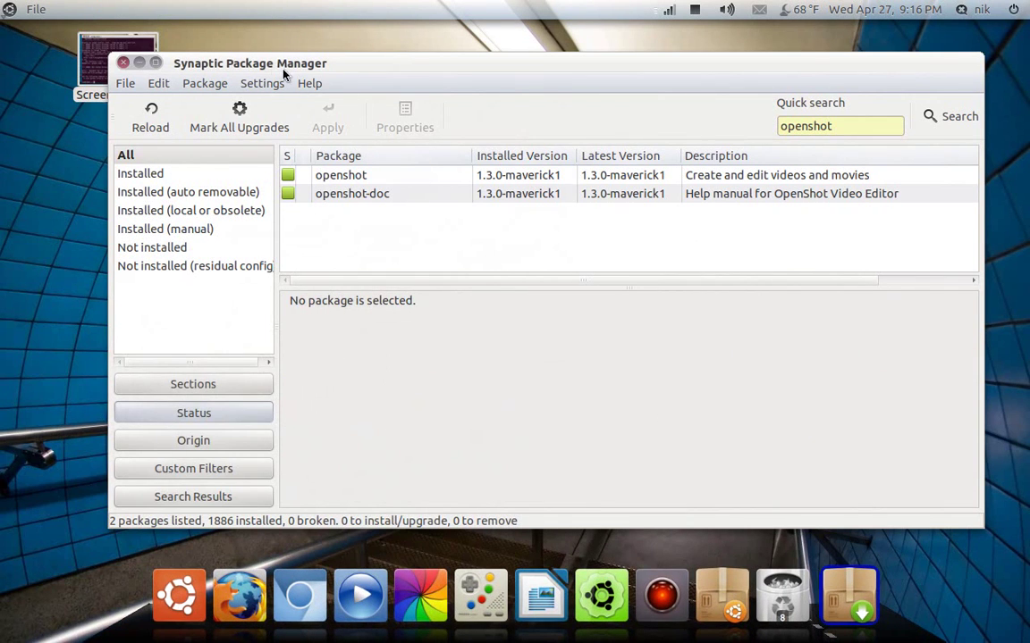
Step: Re-enable both kdenlive-release entries under Other Software in the repository settings
left_click(269, 87)
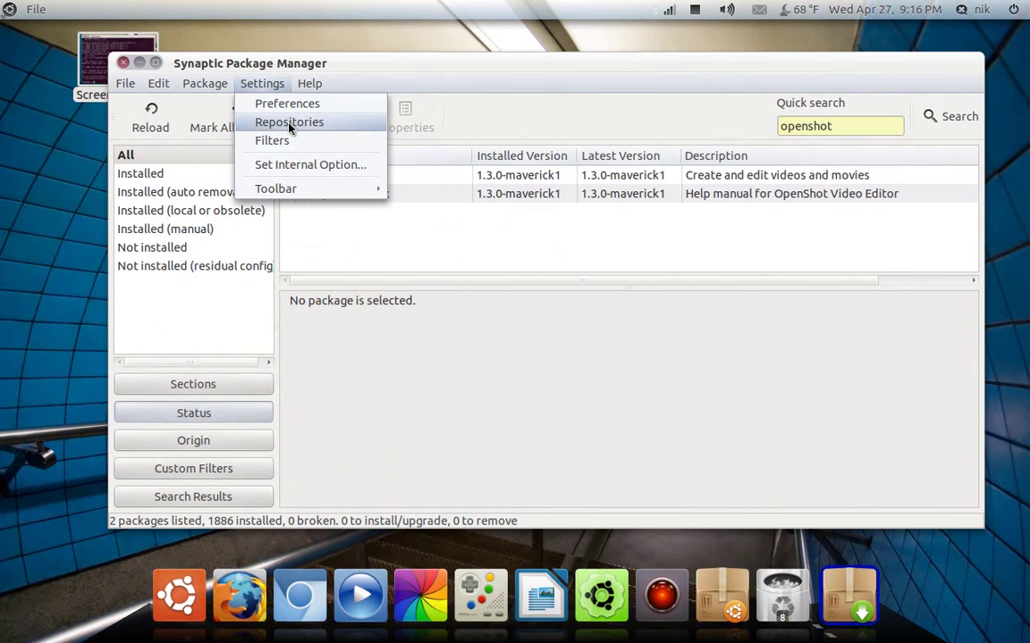
left_click(291, 122)
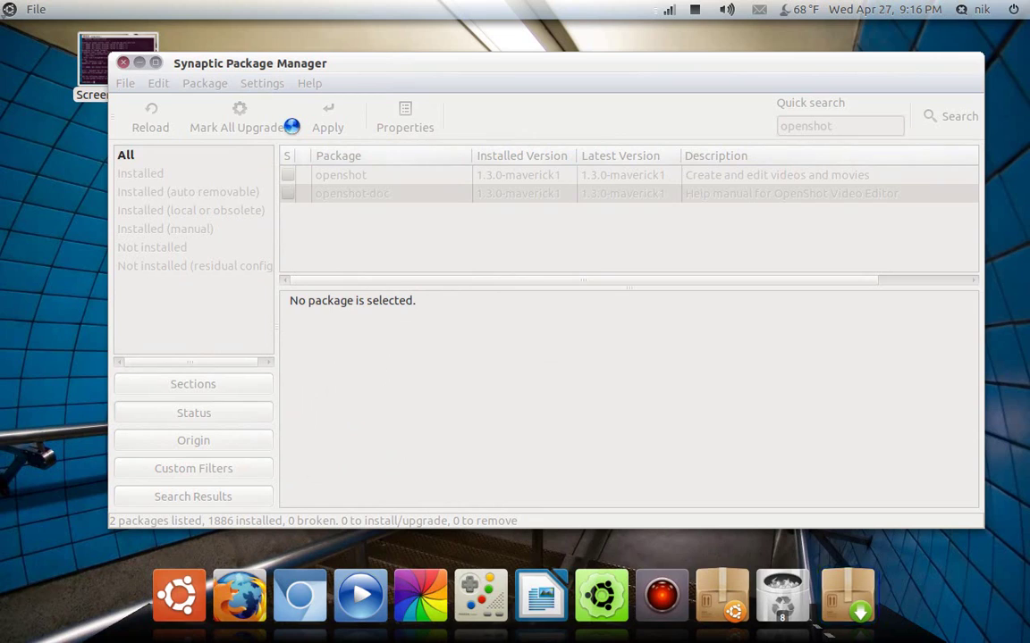
left_click(452, 211)
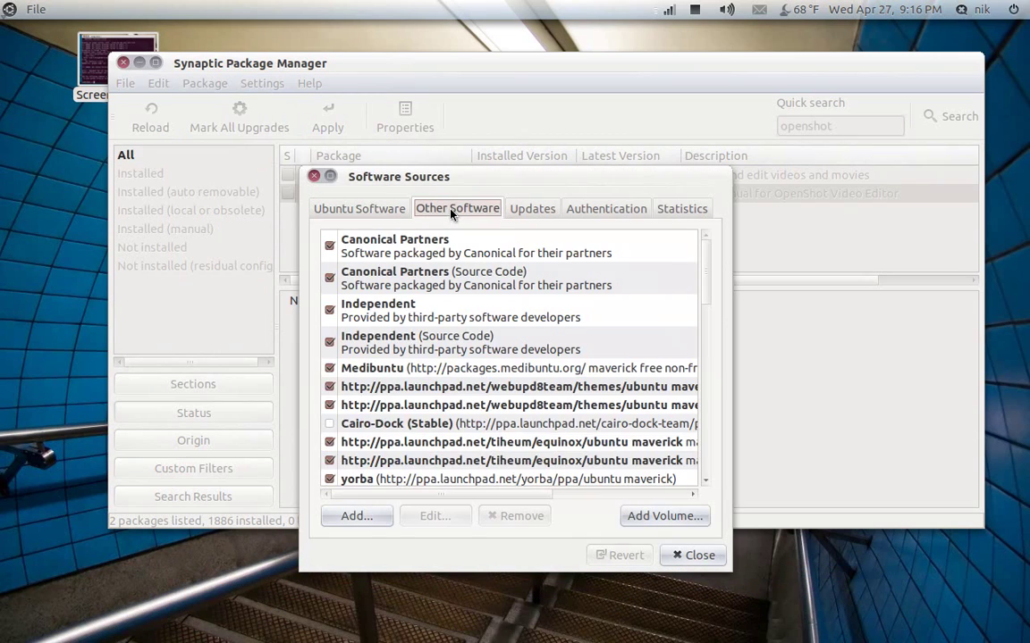
scroll(460, 359, "down", 3)
scroll(460, 359, "down", 5)
scroll(460, 359, "down", 5)
scroll(456, 360, "down", 2)
left_click(329, 343)
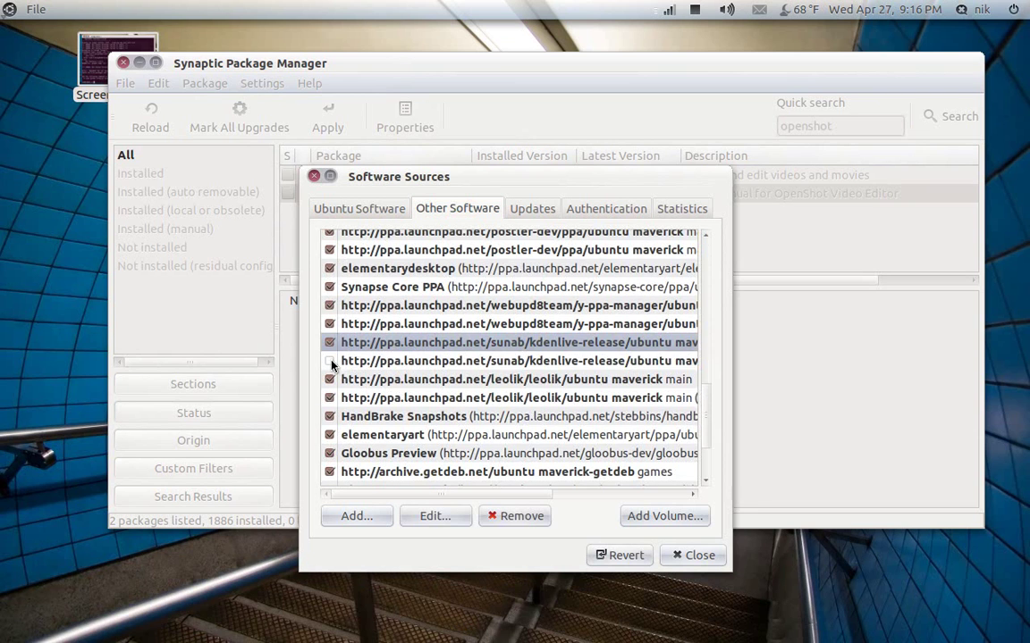
left_click(329, 361)
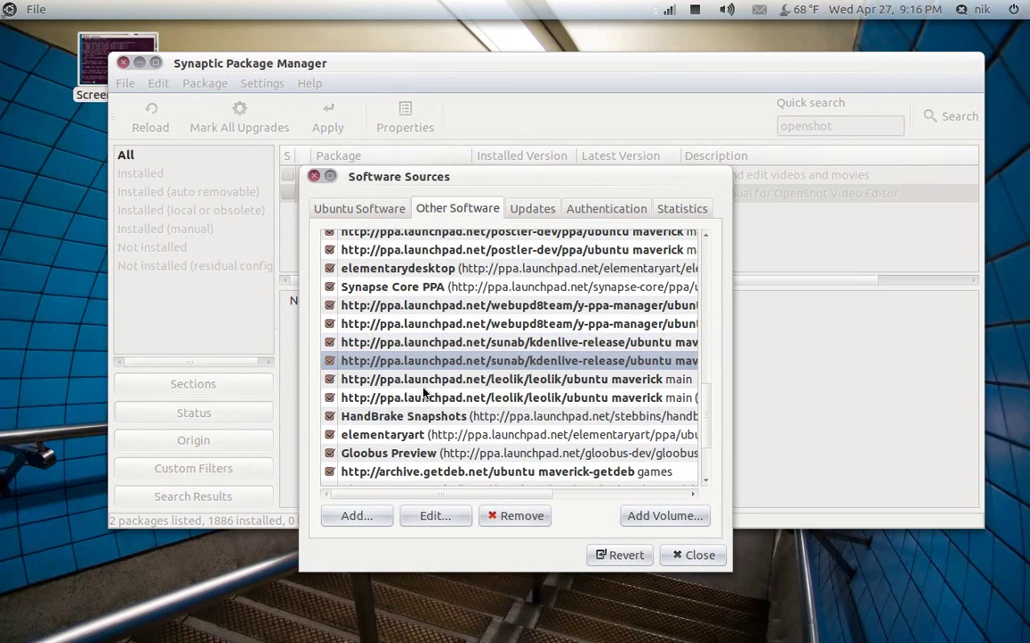
Step: Close Software Sources, dismiss the repositories-changed notice and reload package information
left_click(691, 559)
left_click(695, 381)
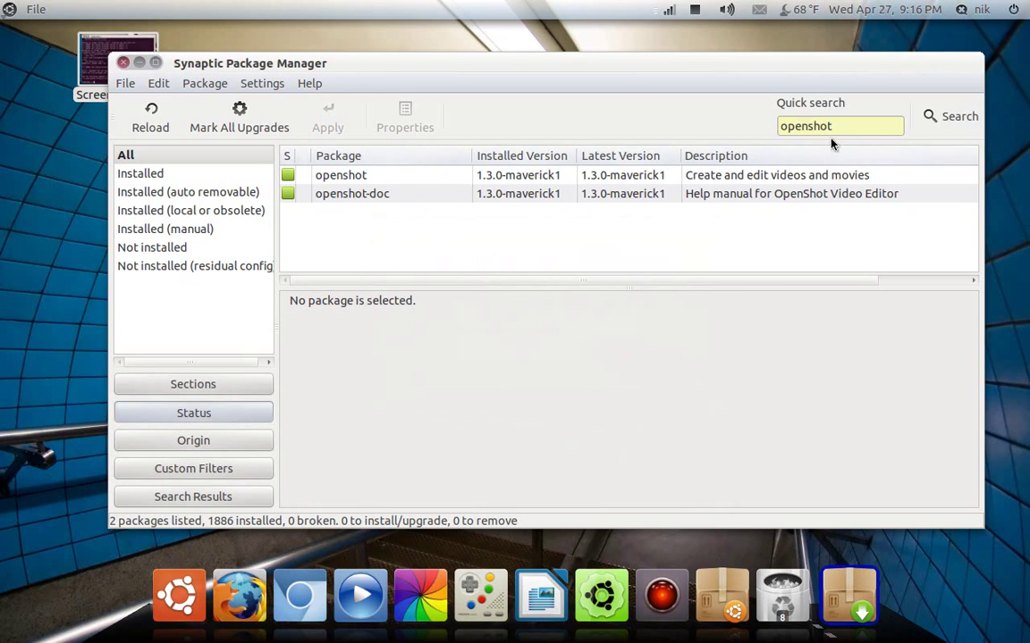
left_click(152, 116)
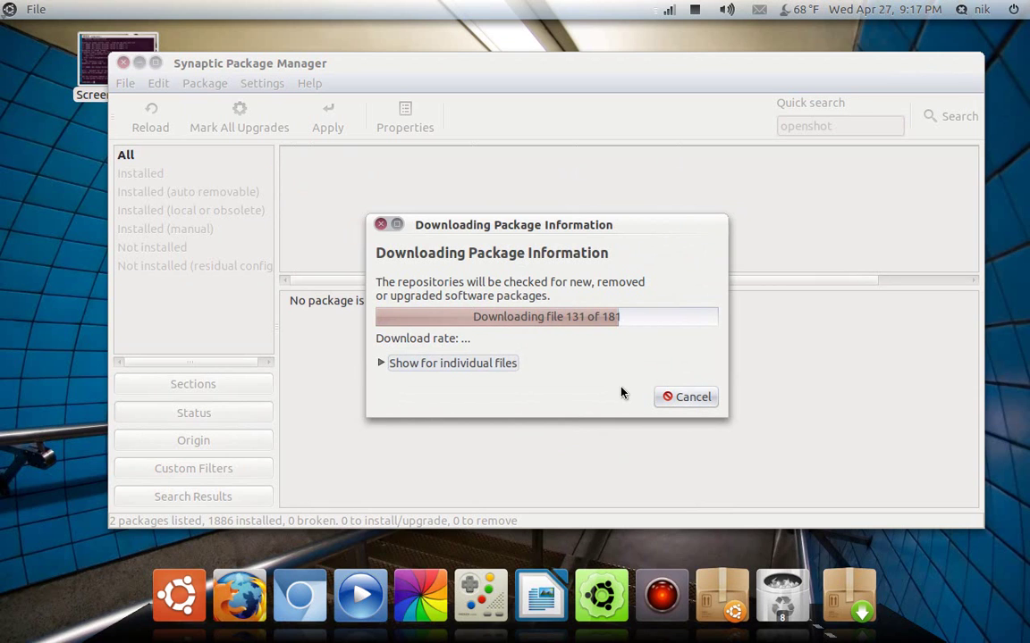
left_click_drag(627, 227, 457, 42)
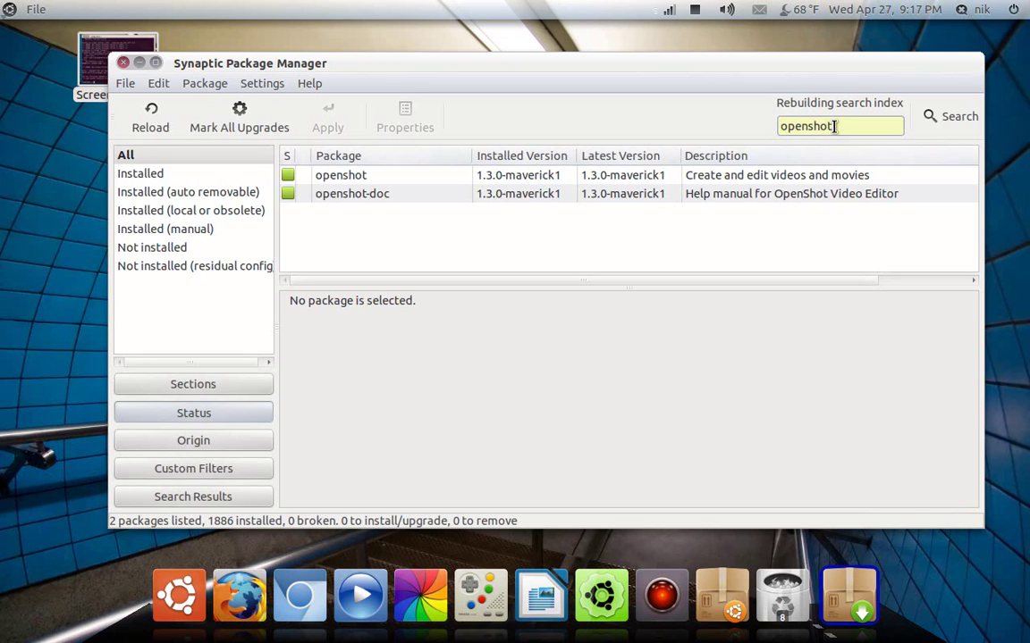
Step: Search kdenlive, mark it for installation with kdenlive-data, and apply the changes
triple_click(834, 126)
key("BackSpace")
type("kdenlive")
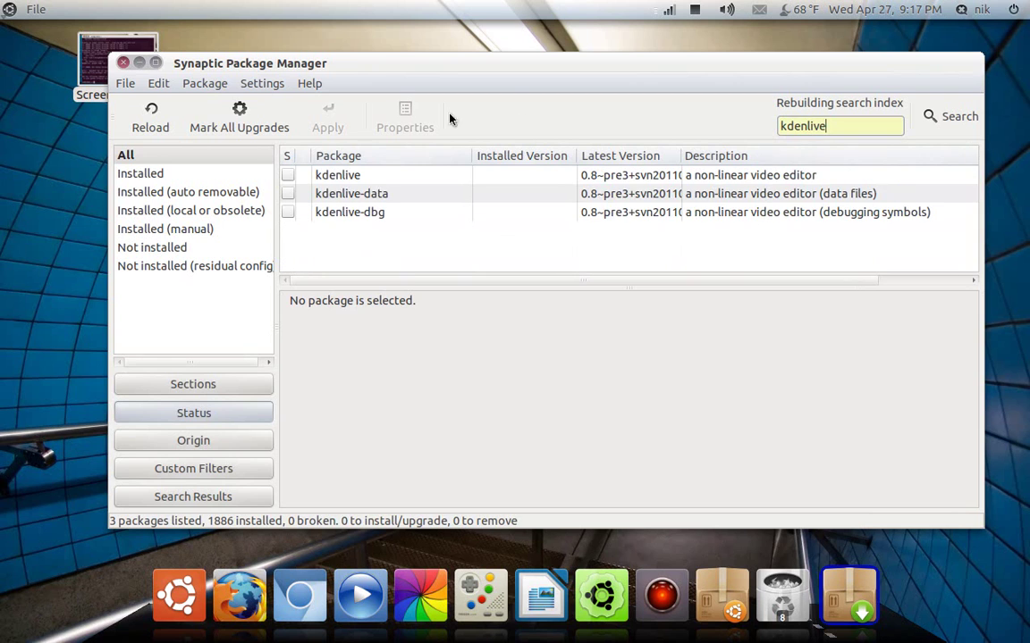
left_click(287, 175)
left_click(319, 209)
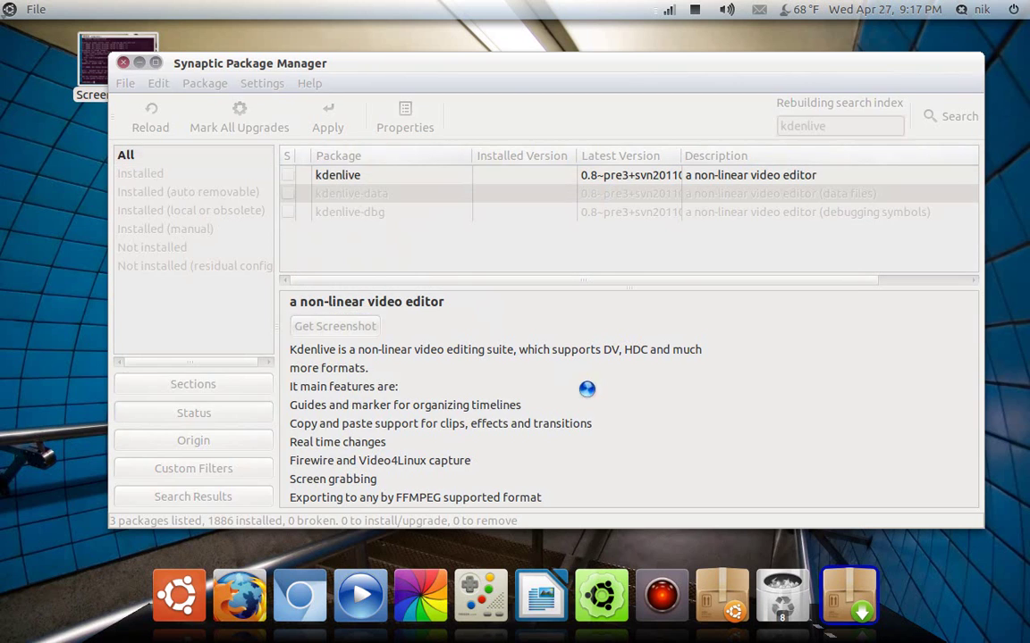
left_click(668, 412)
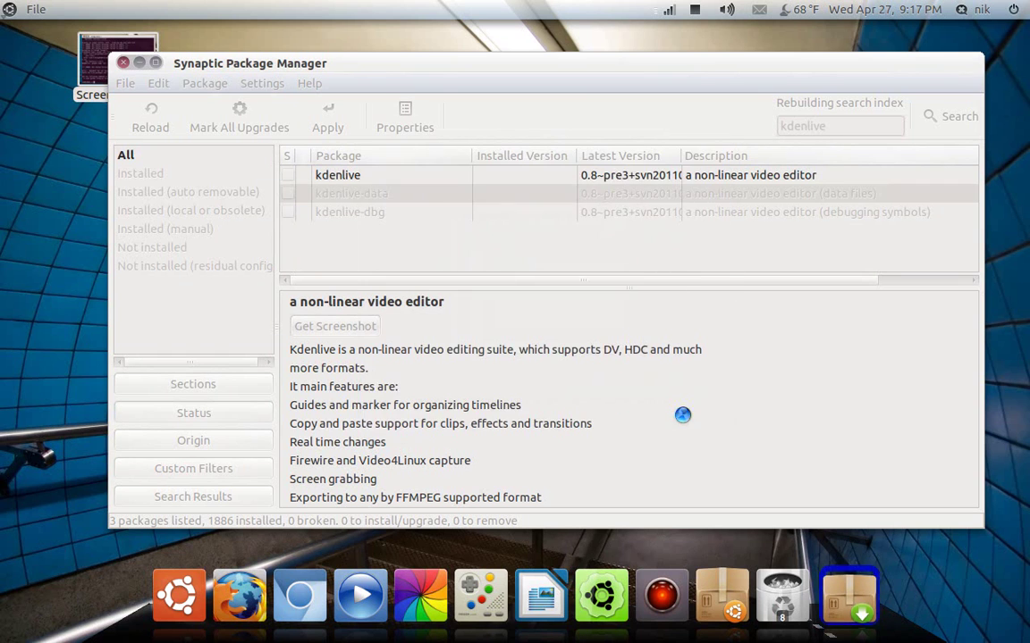
left_click(332, 130)
left_click(685, 467)
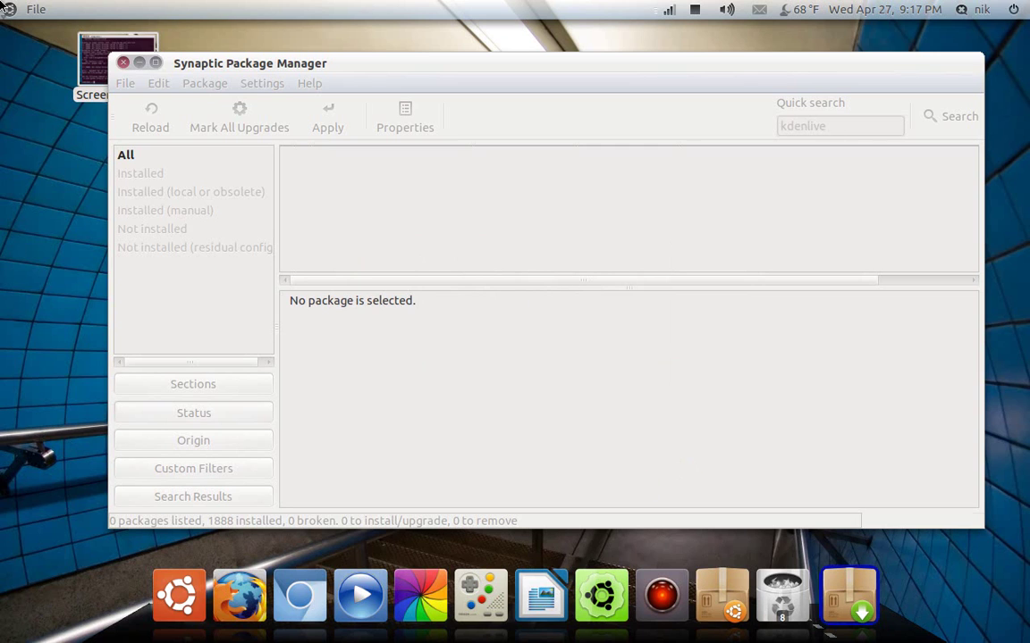
Step: Open a Terminal from the Applications menu and run kdenlive
left_click(8, 9)
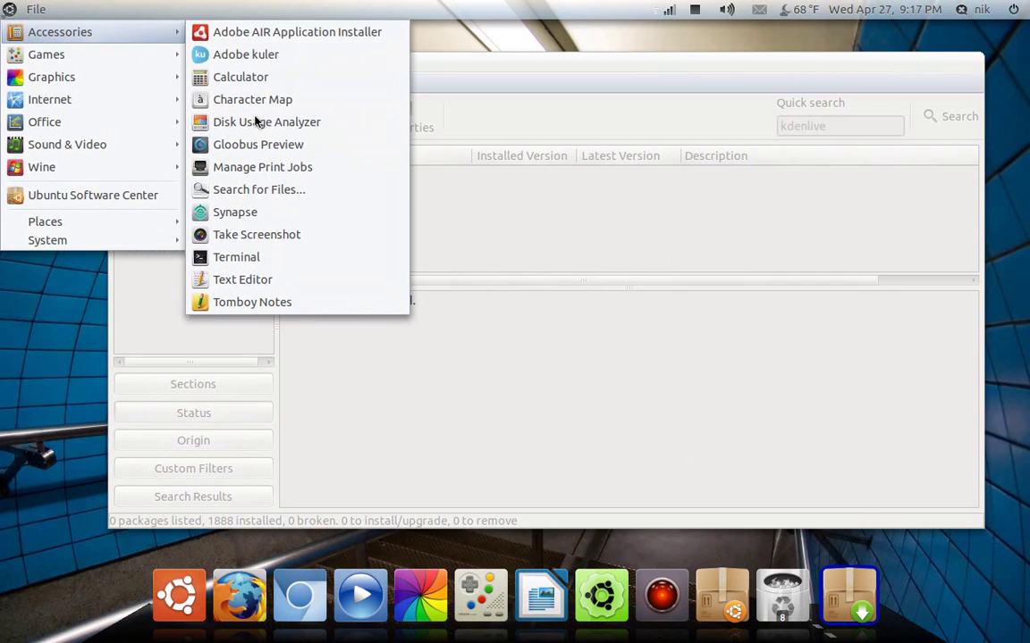
left_click(273, 257)
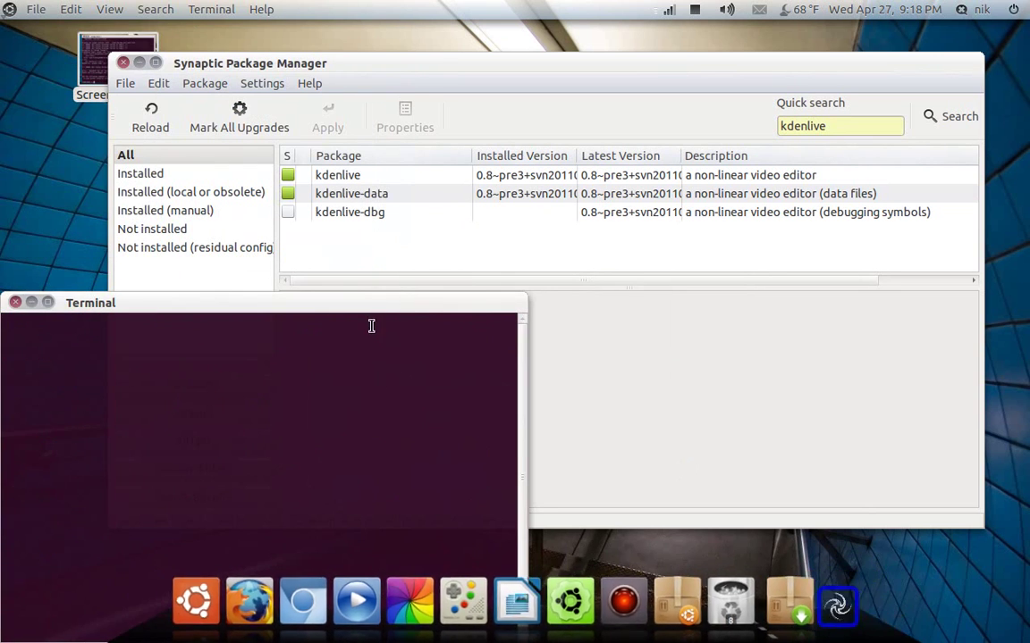
type("k")
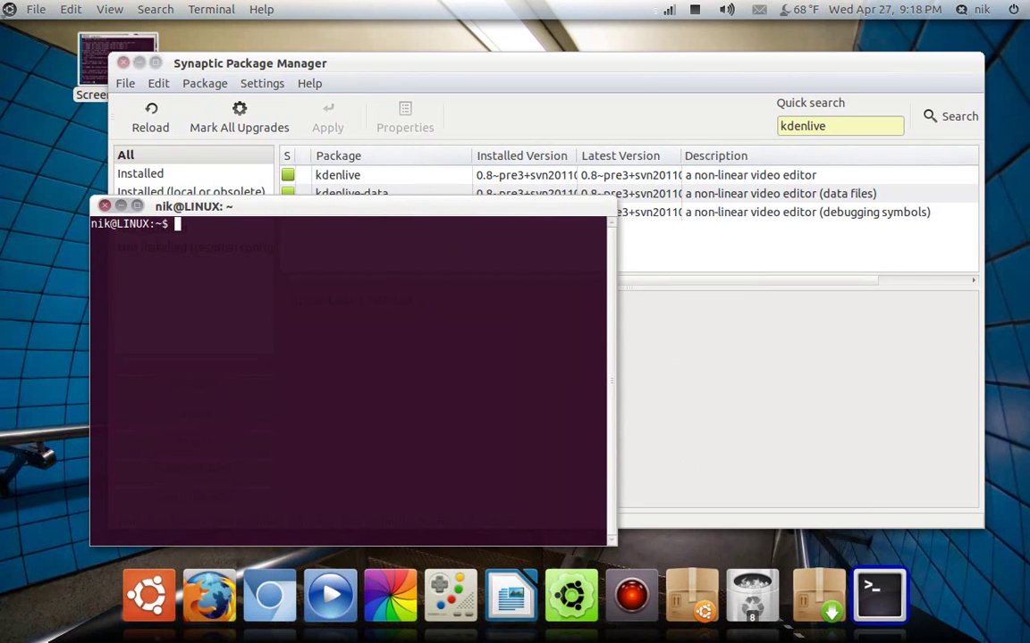
type("denlive")
key("Return")
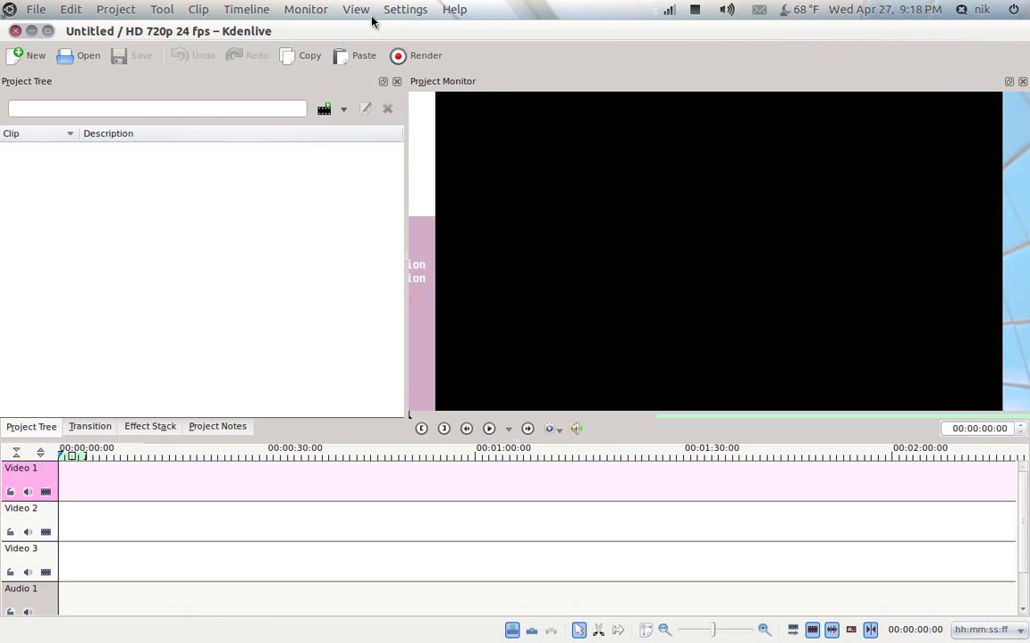
Step: Check in the About dialog that Kdenlive is version 0.8 on KDE Platform 4.5.5
left_click(401, 9)
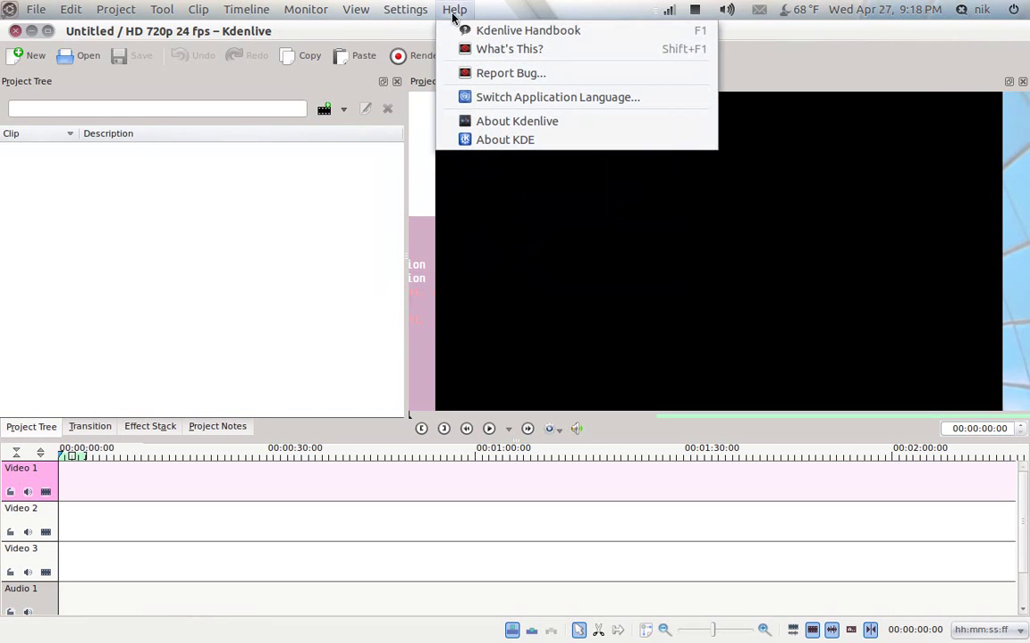
left_click(506, 123)
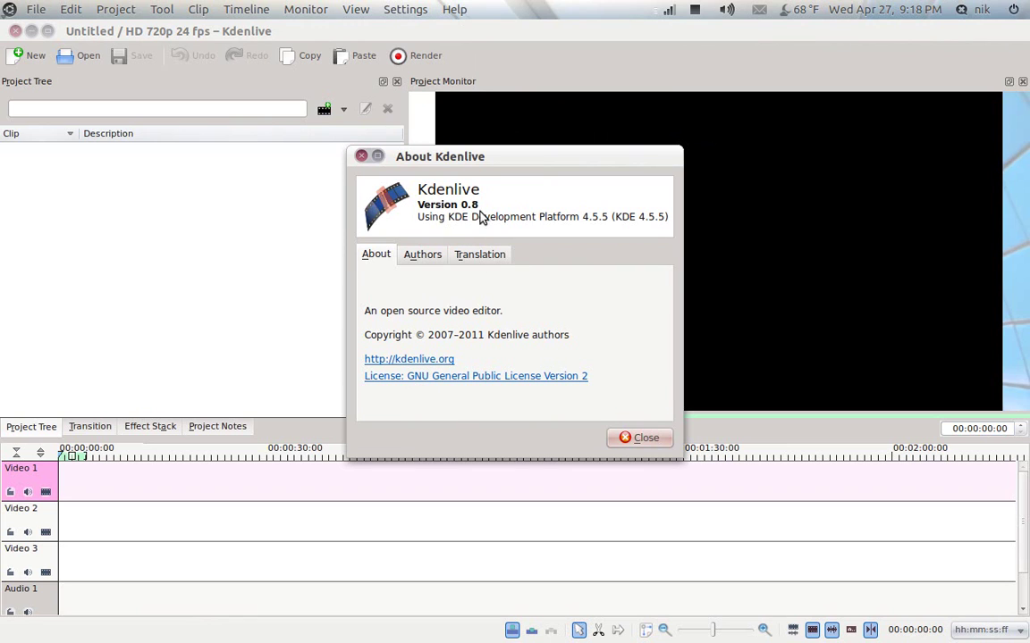
left_click(639, 438)
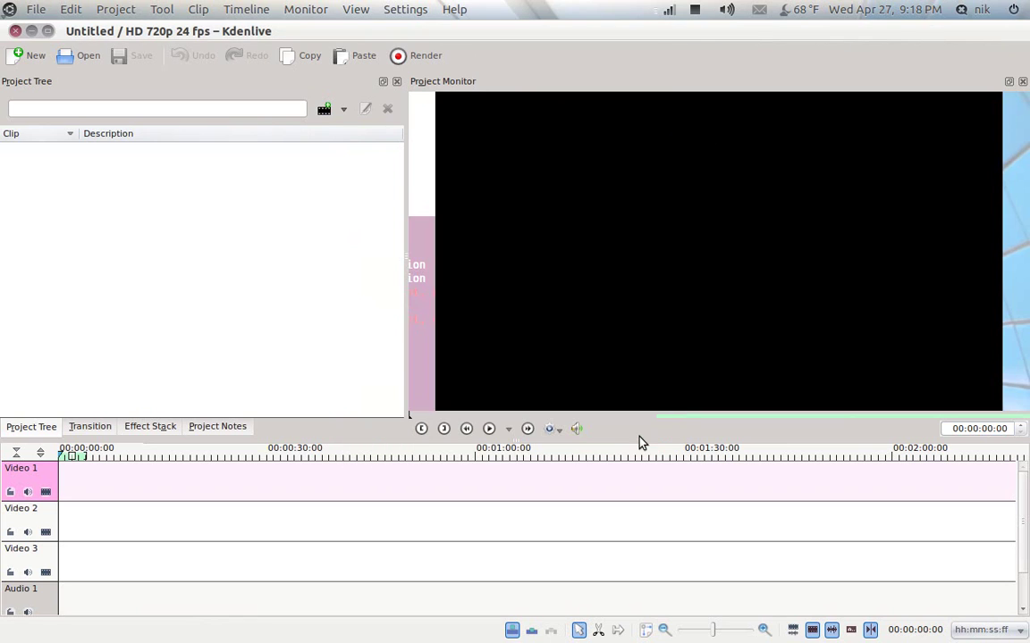
Step: Quit Kdenlive and the old terminal, then run openshot from a new terminal
left_click(13, 31)
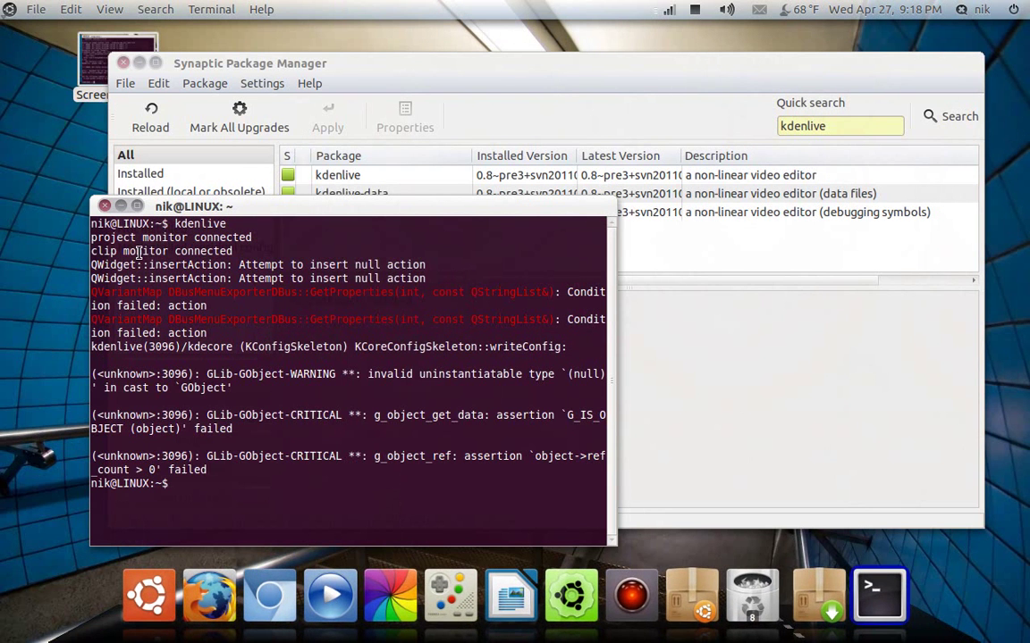
left_click(103, 207)
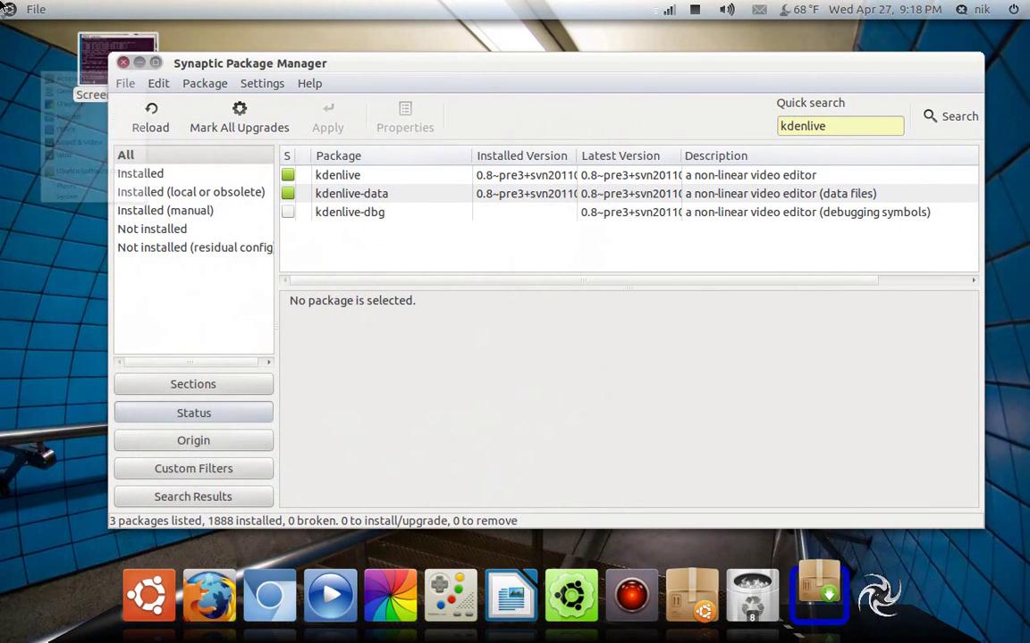
left_click(9, 9)
mouse_move(60, 32)
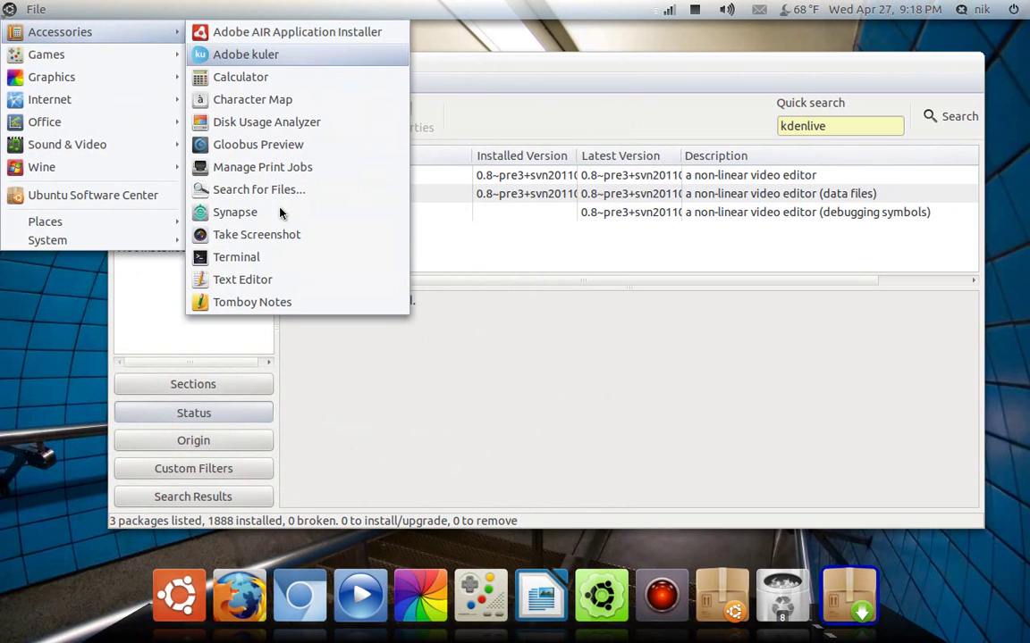
left_click(273, 259)
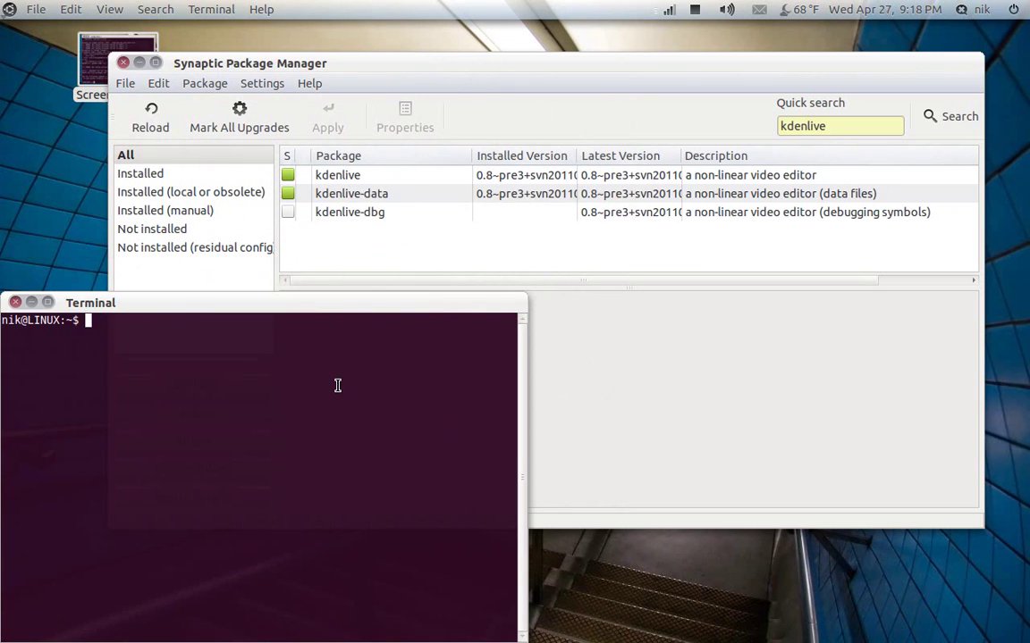
type("opensho")
type("t")
key("Return")
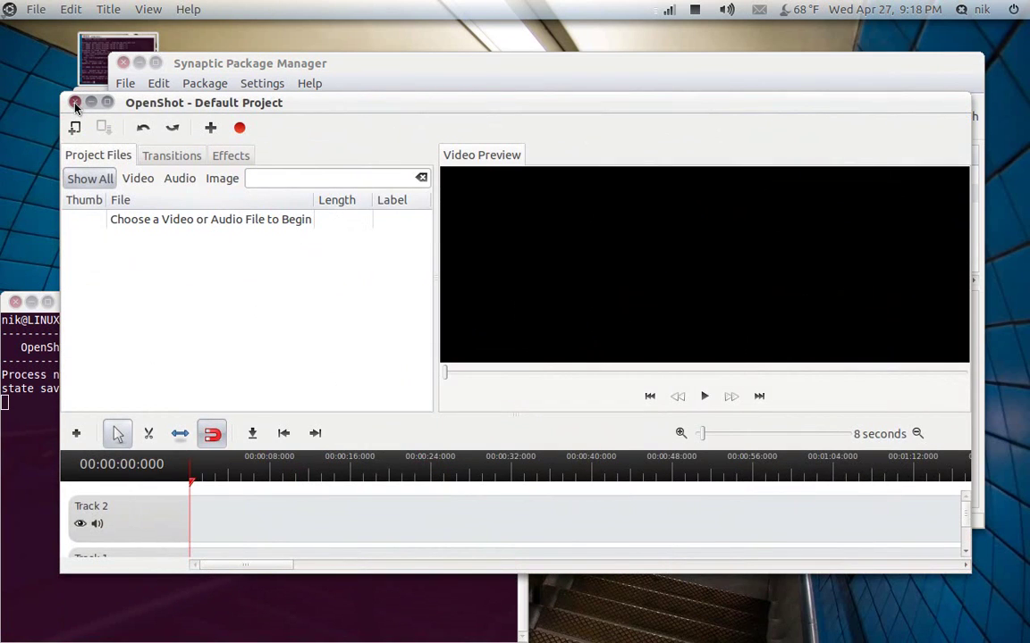
Step: Close OpenShot, the terminal and Synaptic, leaving the bare desktop
left_click(75, 102)
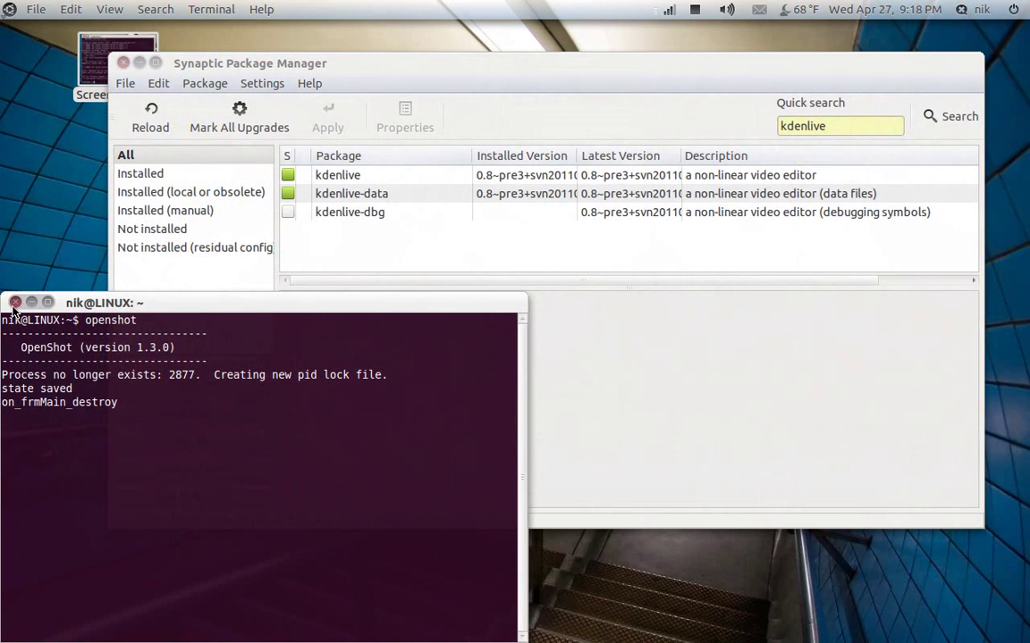
left_click(15, 302)
left_click(376, 538)
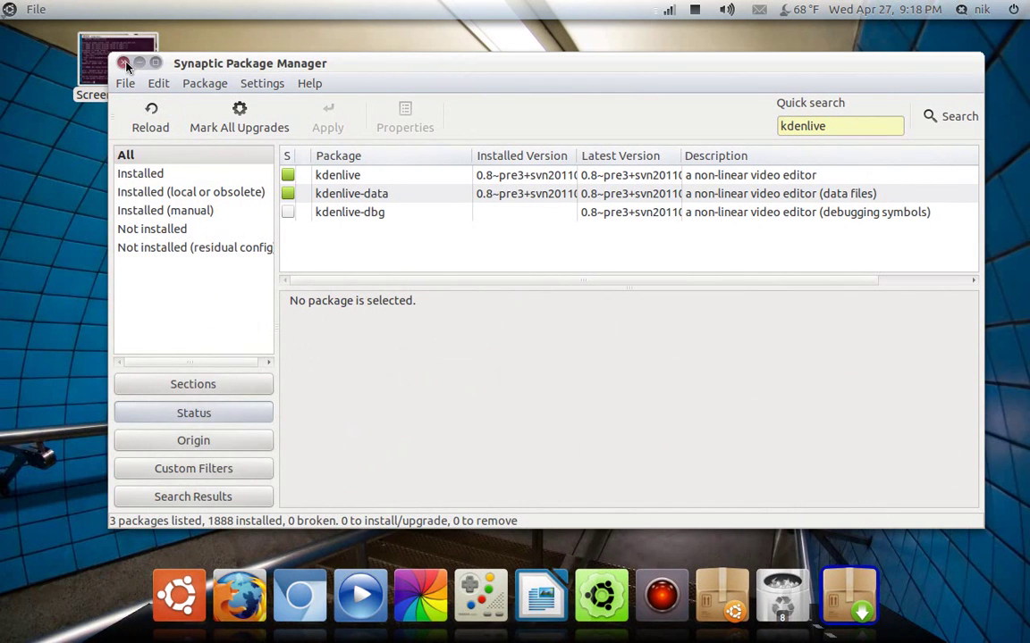
left_click(124, 63)
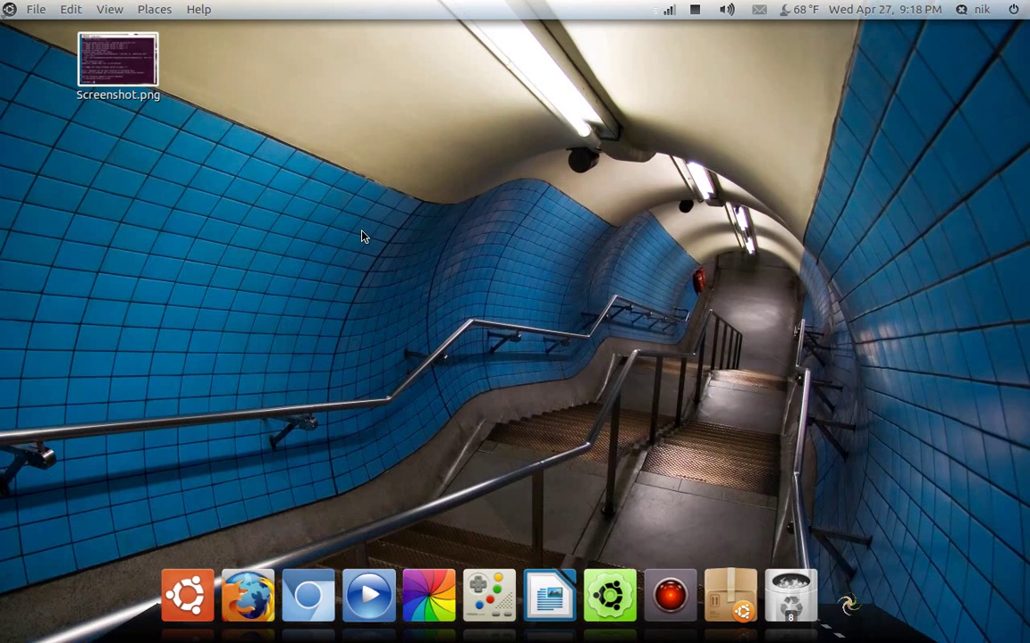